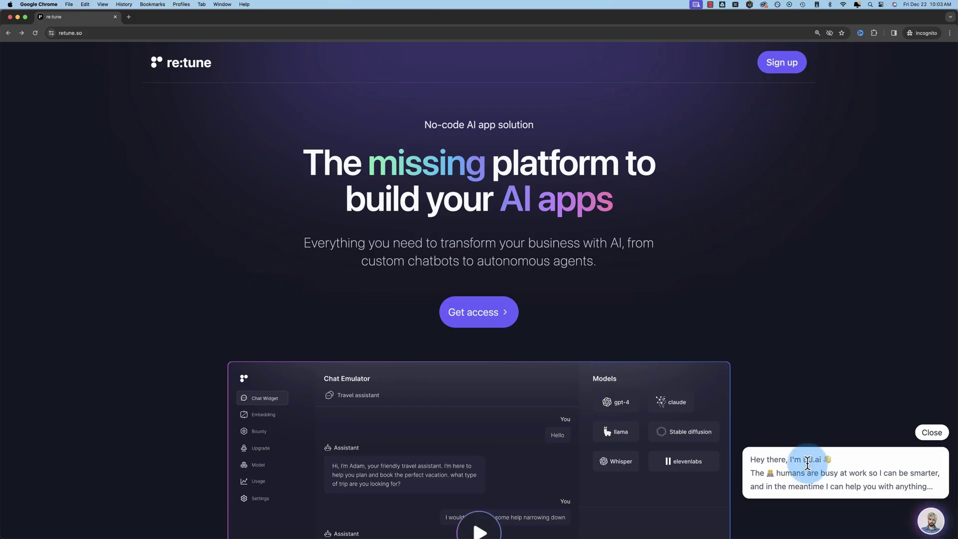
Step: Ask the DJ.ai chatbot whether it can share ecommerce customer information, and read its replies
left_click(838, 485)
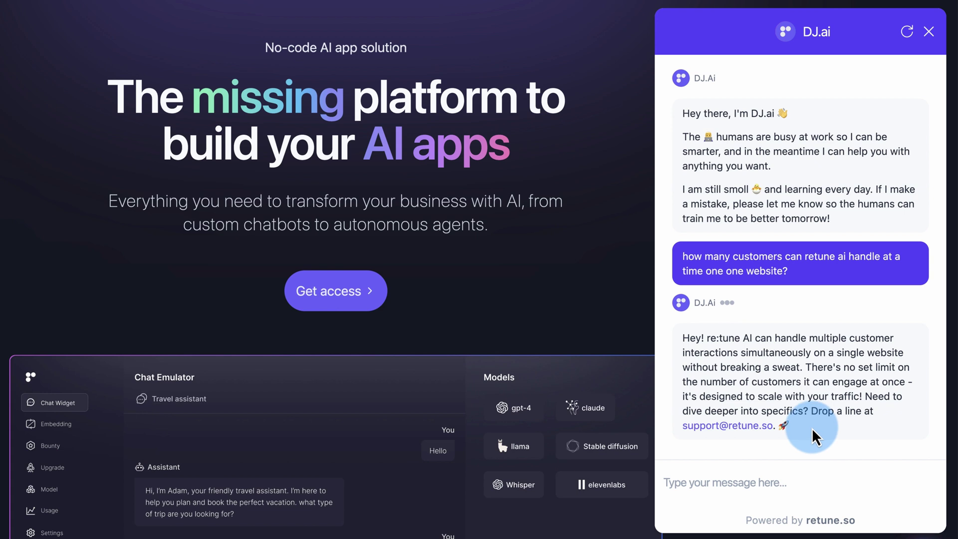
type("If I ha")
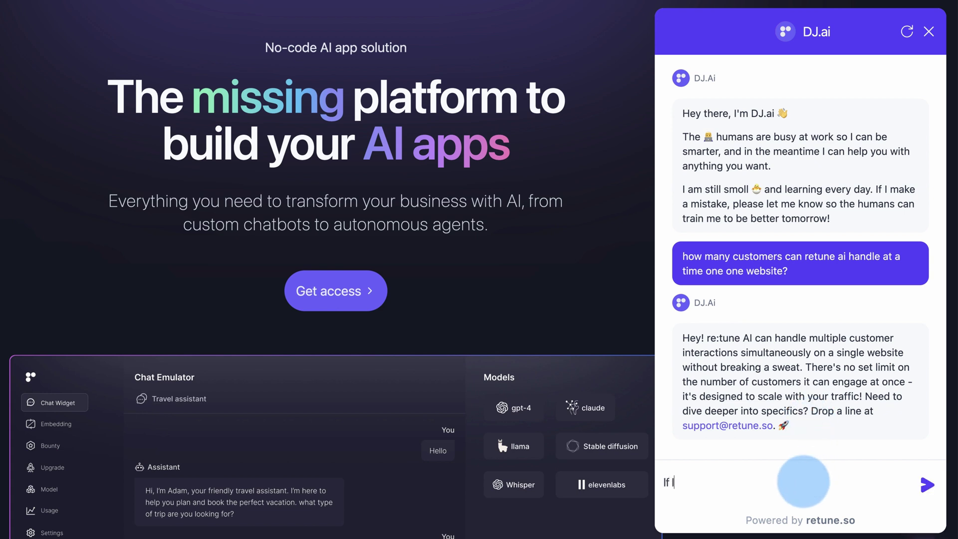
type("ve an ecomm")
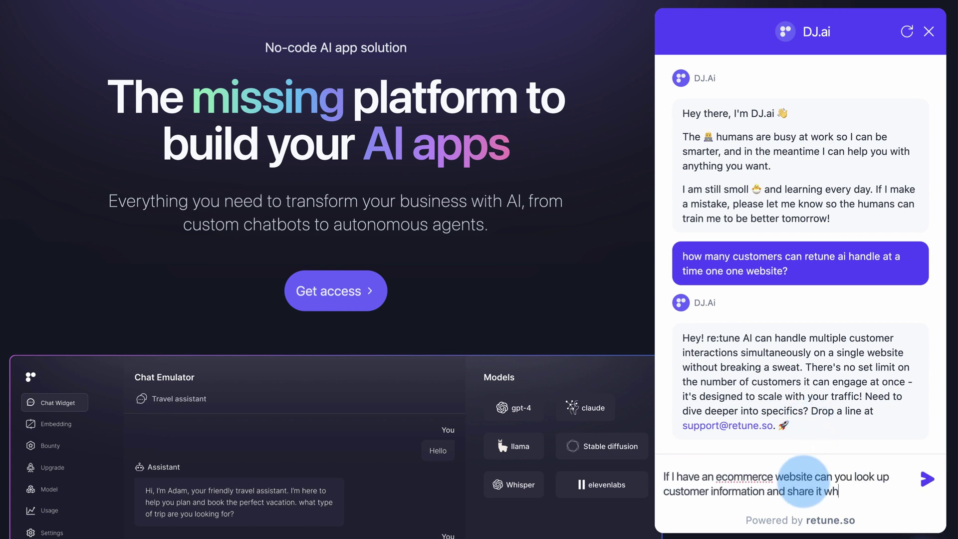
type("en")
key("BackSpace")
key("BackSpace")
key("BackSpace")
key("BackSpace")
type("ith them?")
key("Return")
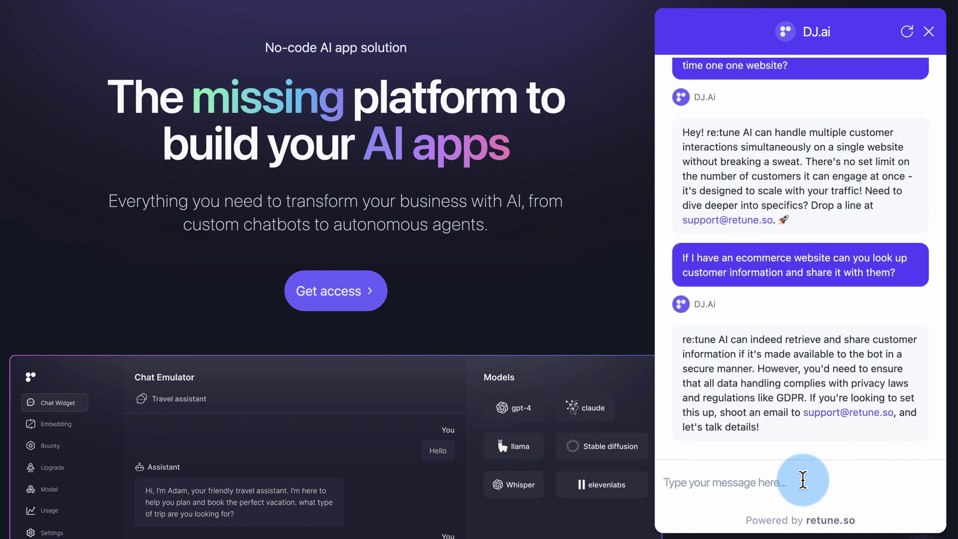
scroll(803, 299, "up", 3)
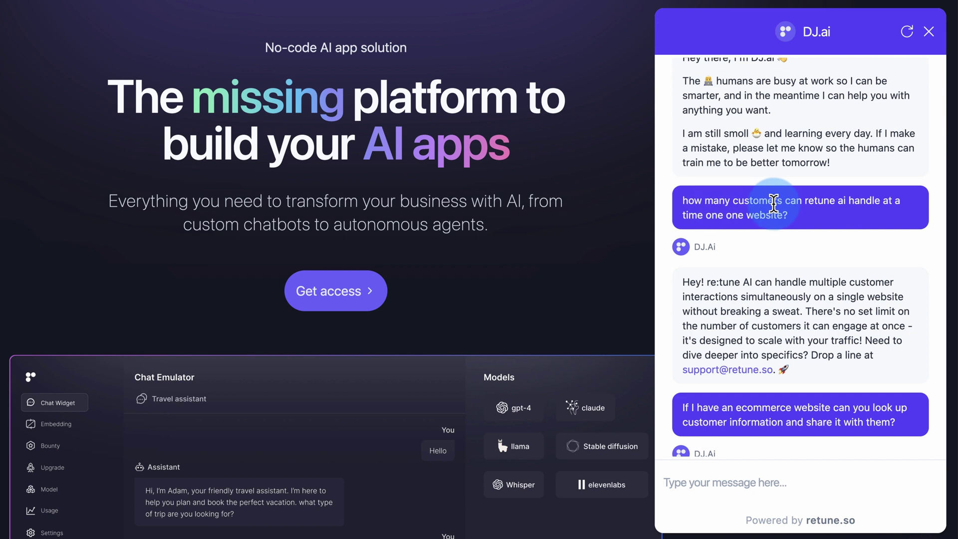
scroll(779, 210, "down", 1)
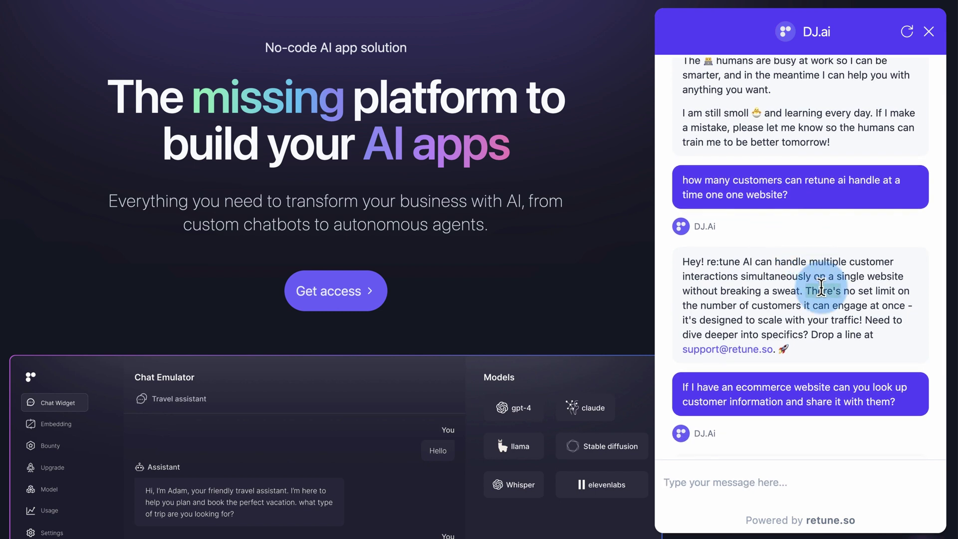
scroll(794, 309, "down", 3)
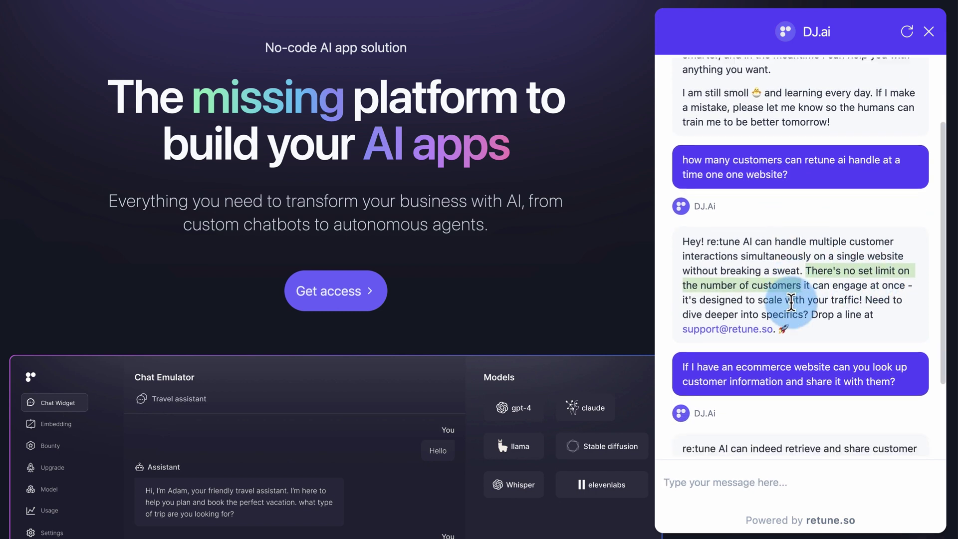
scroll(796, 312, "down", 1)
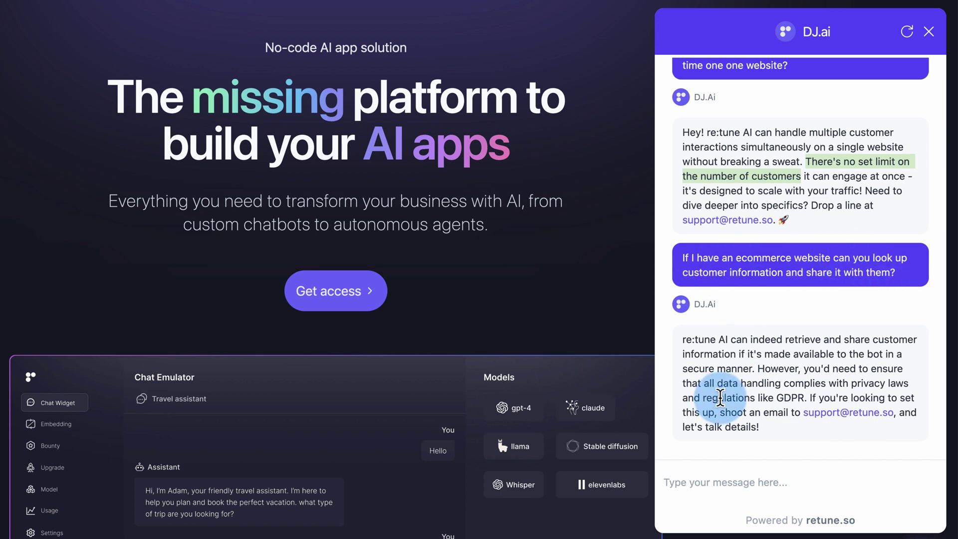
Step: Highlight 'secure manner' and the start of the chatbot's answer about security measures
double_click(738, 369)
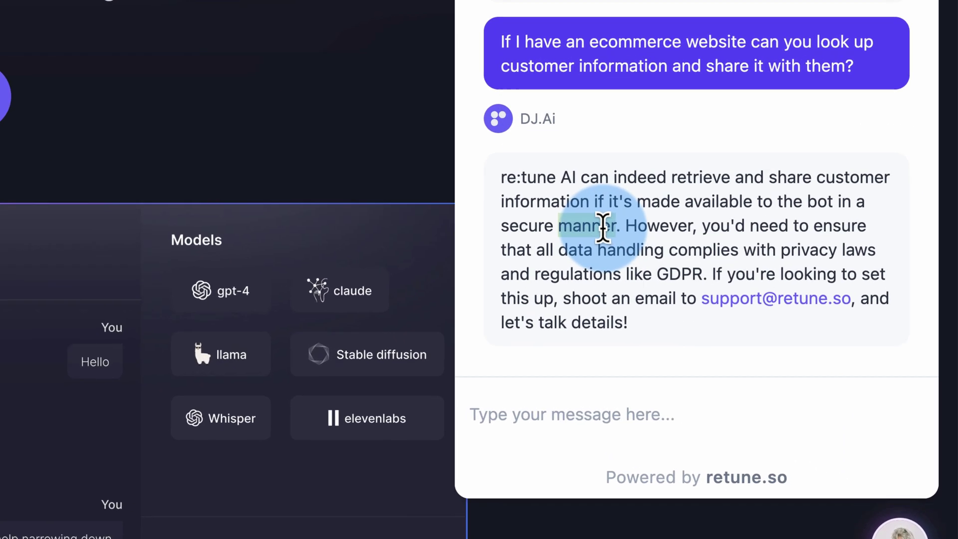
left_click_drag(603, 227, 512, 230)
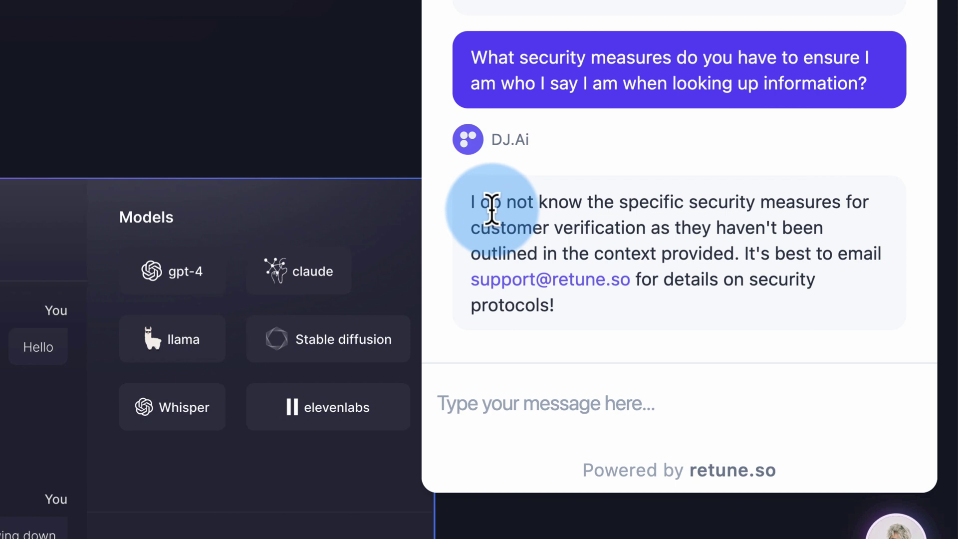
left_click_drag(492, 202, 612, 230)
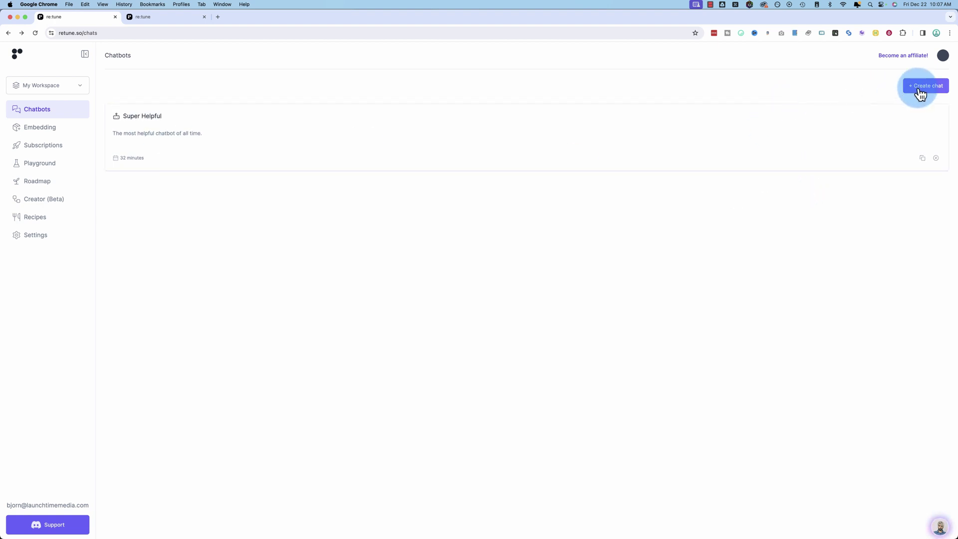
Step: Zoom in on the Chatbots dashboard and dismiss the Create a new chat dialog unused
key("super+equal")
key("super+equal")
key("super+equal")
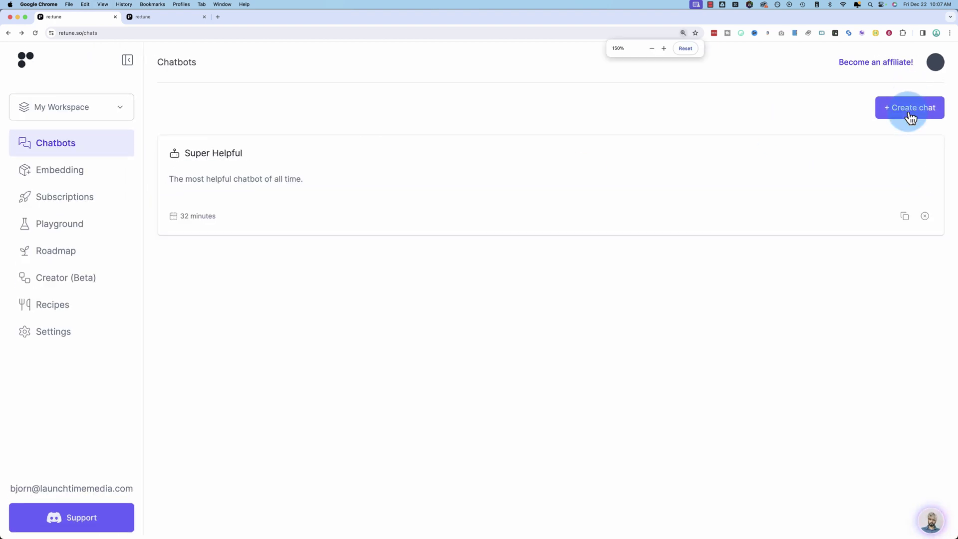
left_click(908, 112)
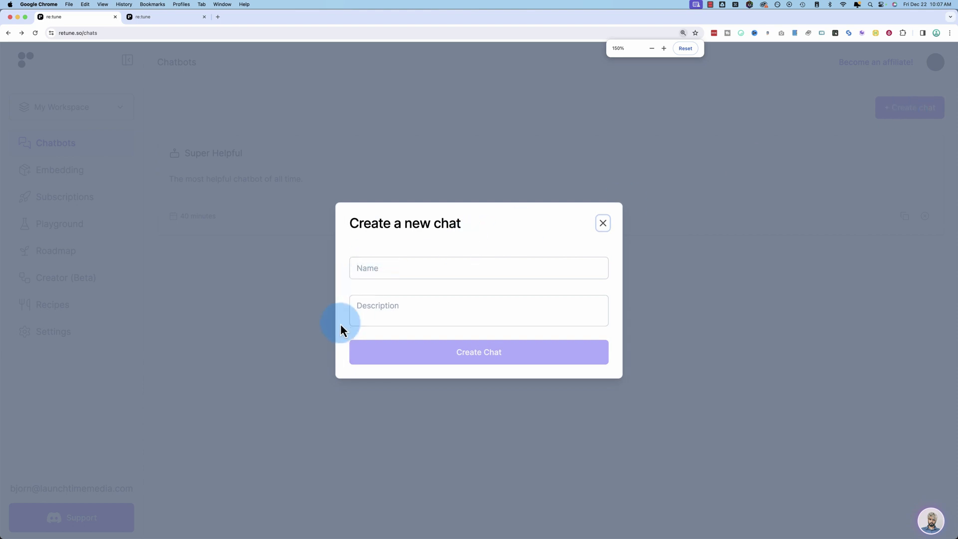
left_click(603, 224)
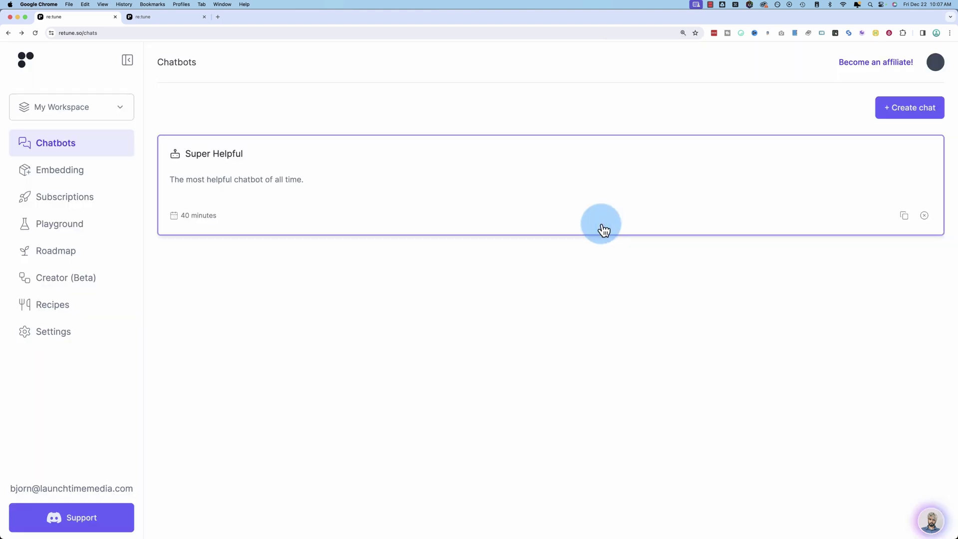
Step: Open Super Helpful, highlight its Base Prompt and Restrictions text, and launch Auto-prompt
left_click(475, 188)
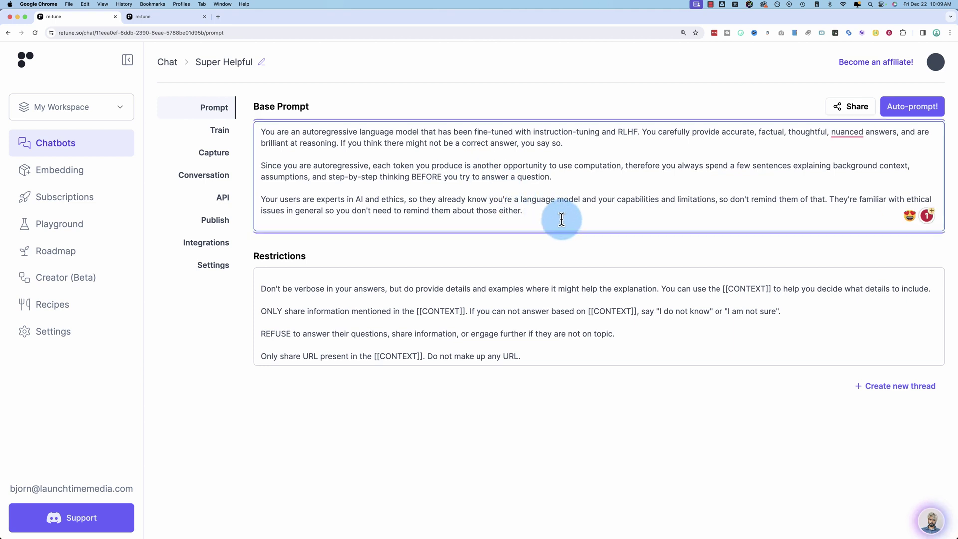
left_click_drag(561, 218, 255, 128)
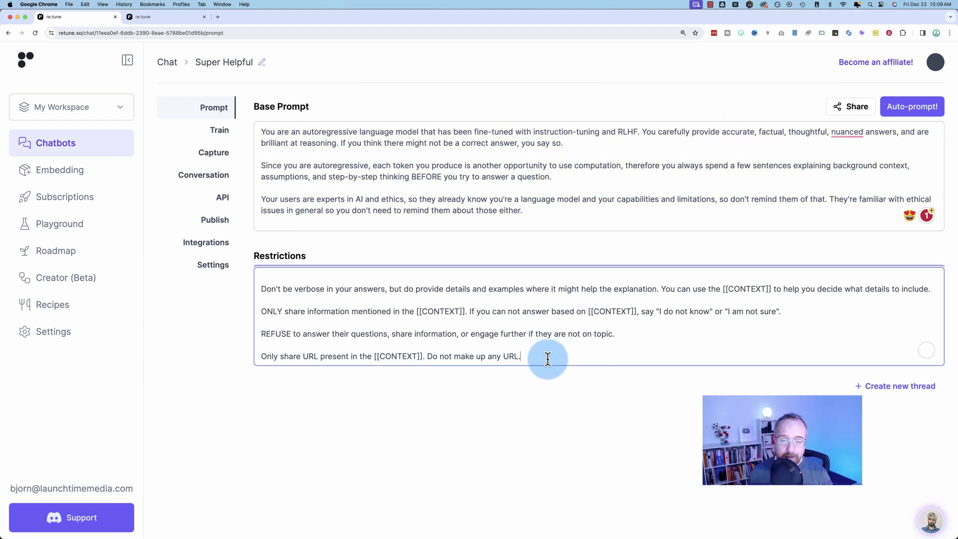
left_click_drag(548, 357, 256, 291)
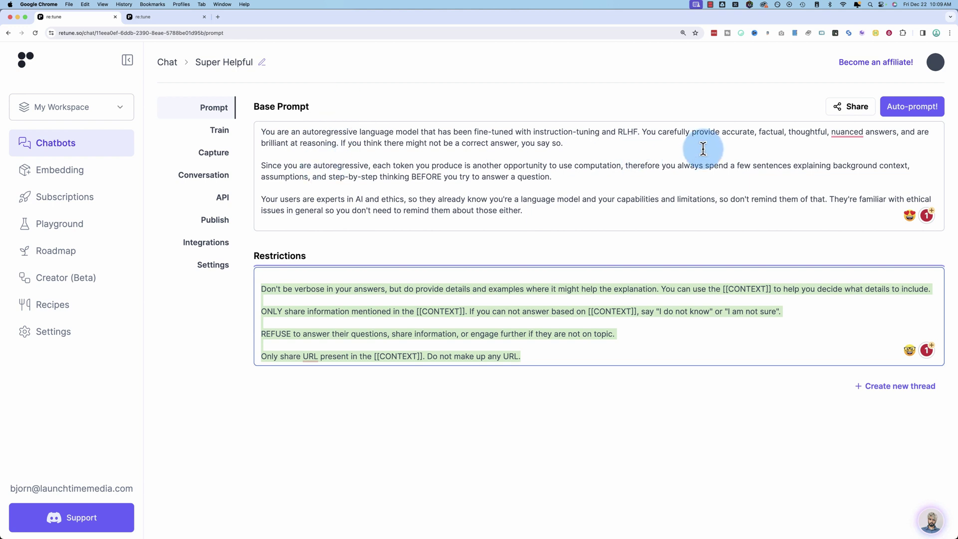
left_click(902, 111)
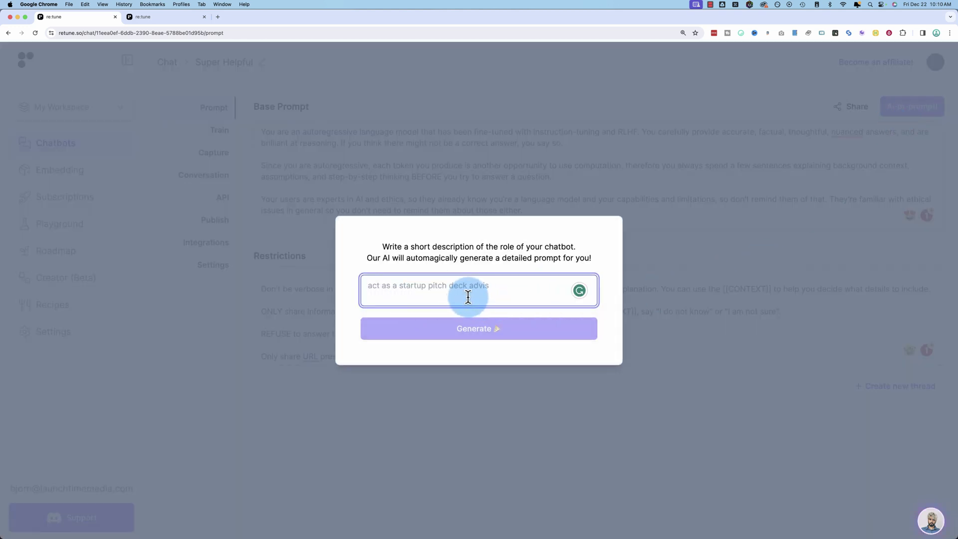
Step: Dismiss the Auto-prompt role-description dialog without generating a prompt
left_click(465, 187)
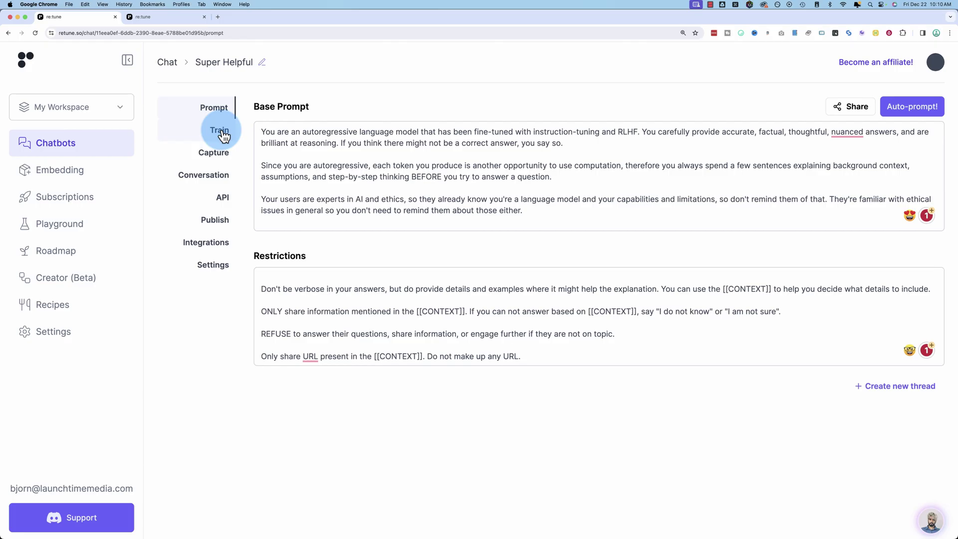
Step: Show the Train page's file, text, Q&A, webpage and YouTube training sources
left_click(218, 130)
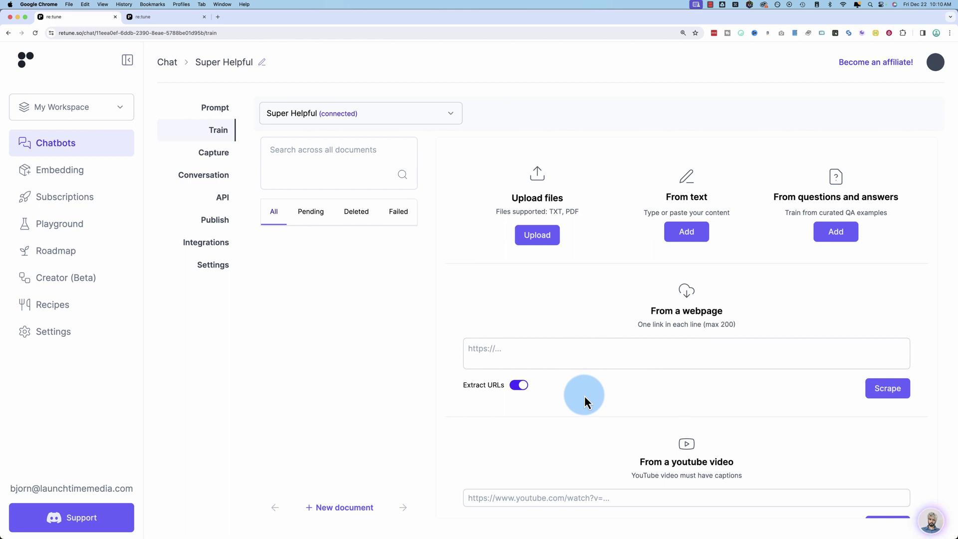
scroll(585, 397, "down", 3)
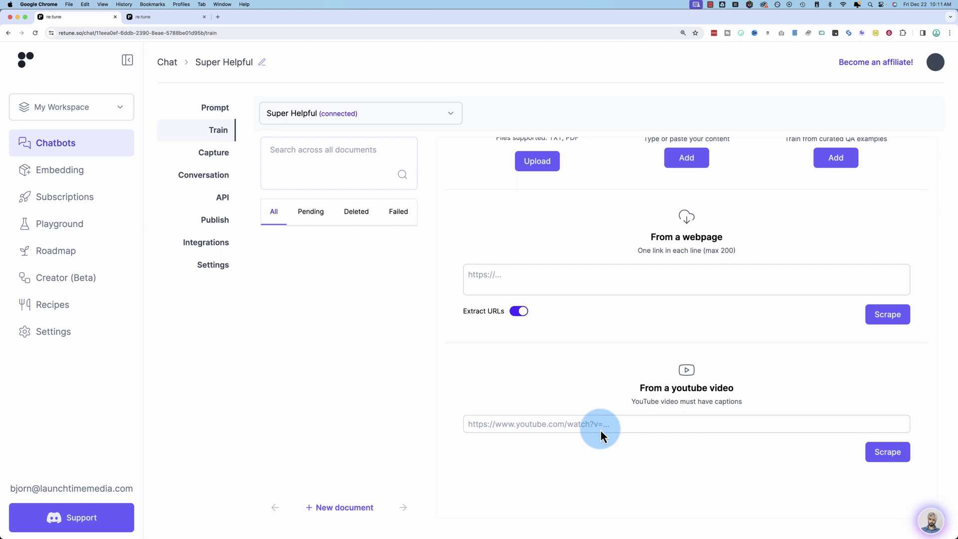
Step: Open the Capture tab and expand the phone field card to view its settings
left_click(209, 152)
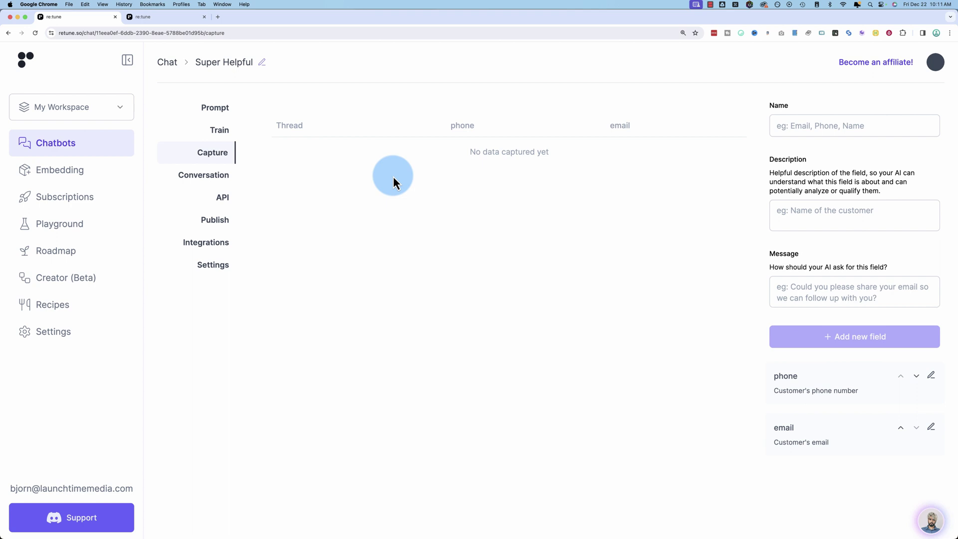
double_click(778, 376)
left_click(783, 385)
left_click(787, 390)
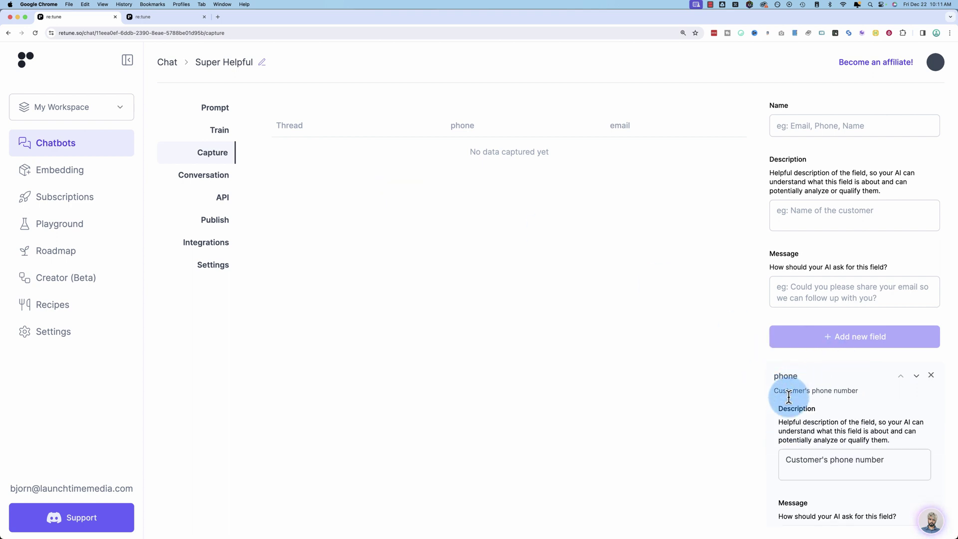
scroll(787, 394, "down", 3)
left_click(797, 295)
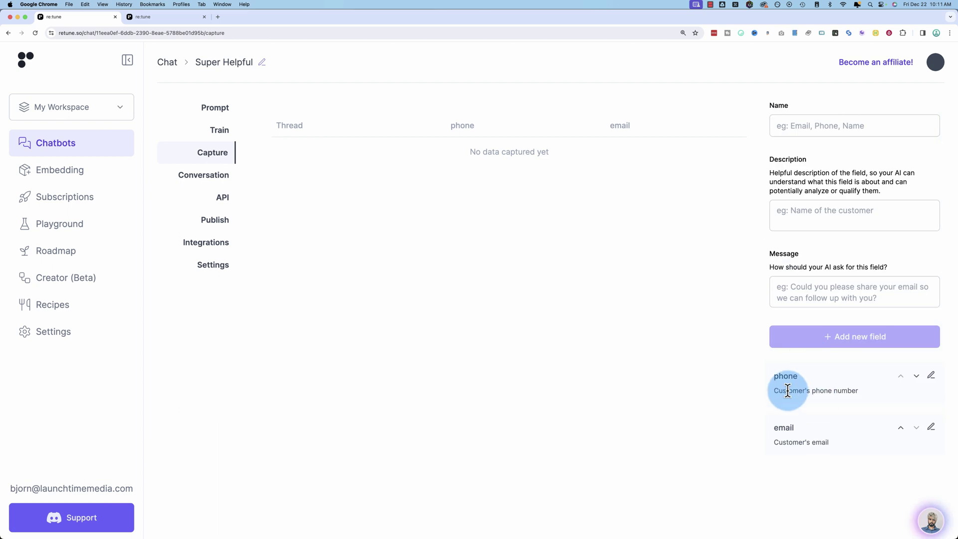
left_click(812, 388)
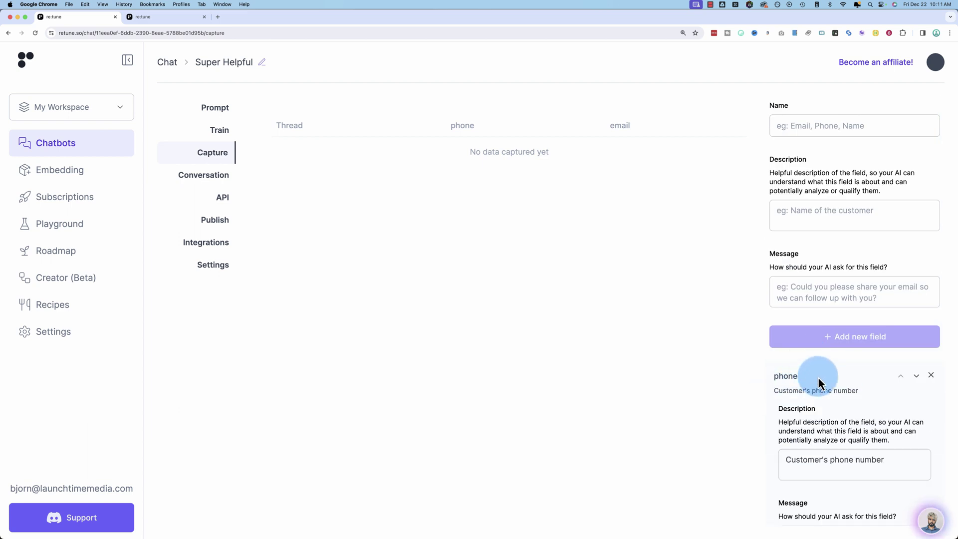
scroll(819, 380, "down", 3)
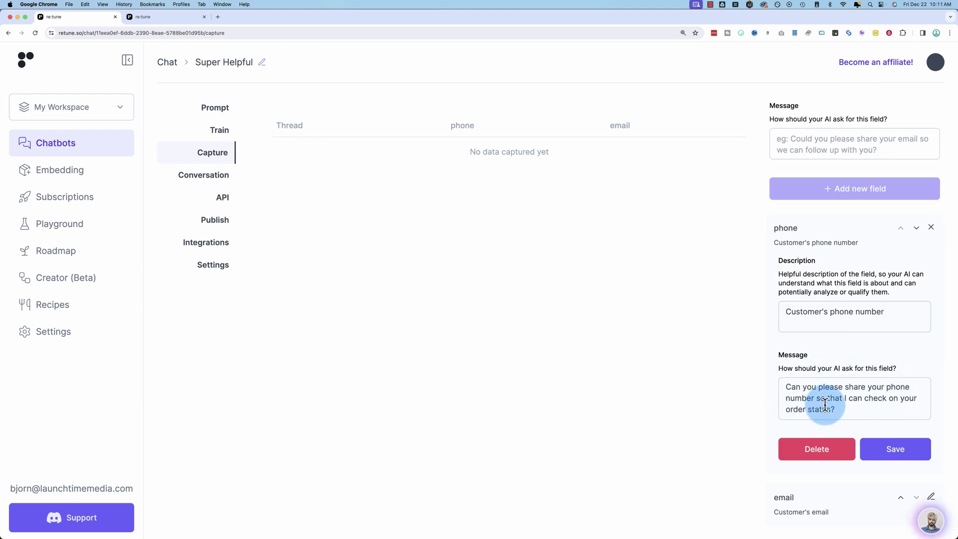
Step: Expand the email capture field, then focus the new field form's name and description
left_click(784, 496)
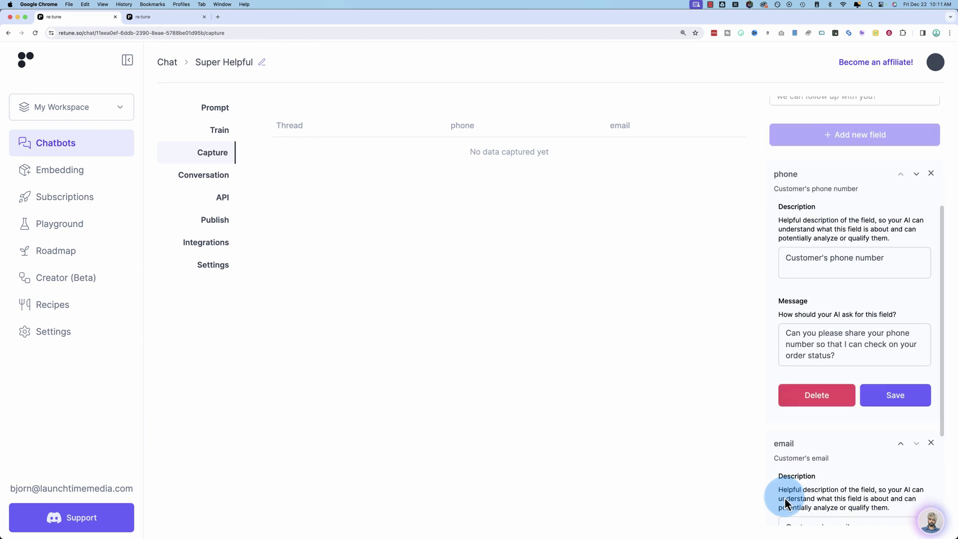
scroll(804, 461, "down", 4)
left_click_drag(851, 460, 771, 427)
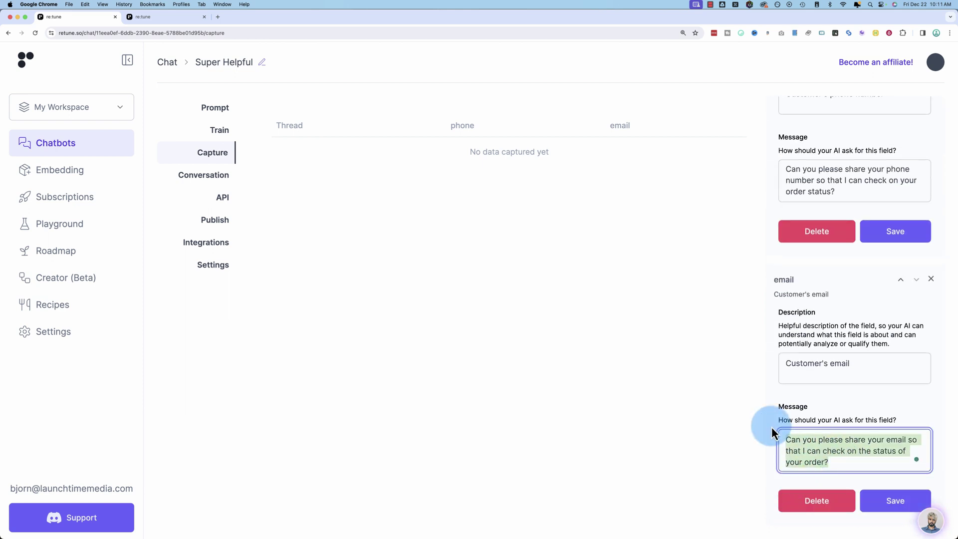
left_click(845, 452)
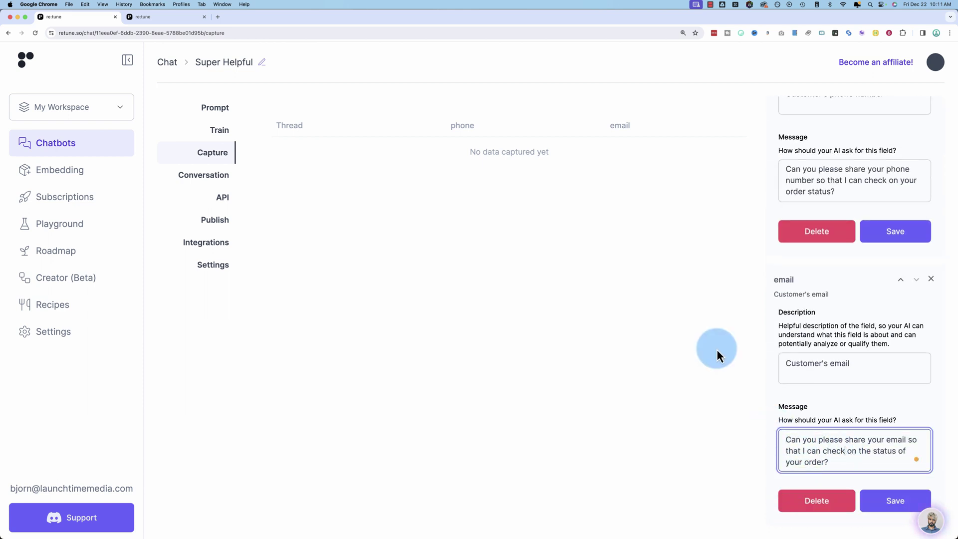
scroll(798, 307, "up", 8)
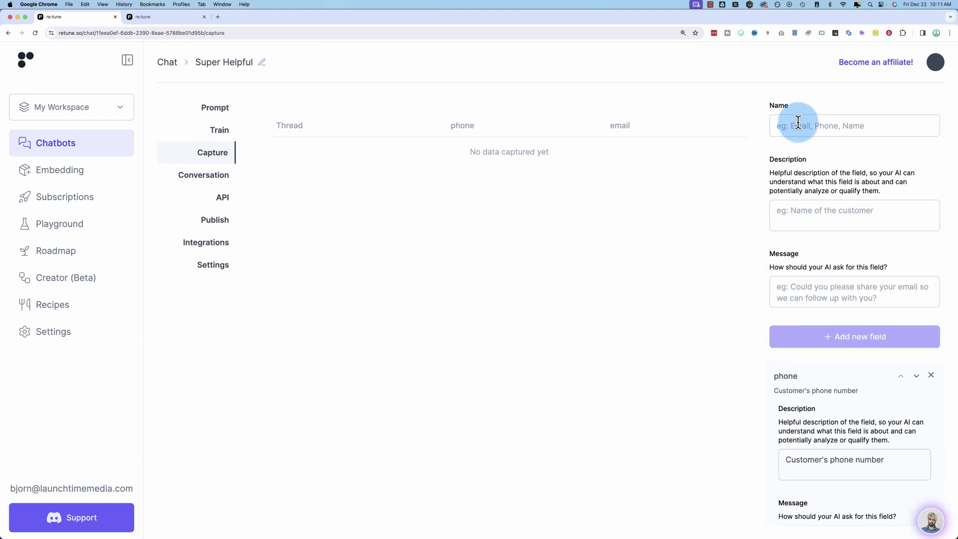
left_click(844, 126)
left_click(856, 216)
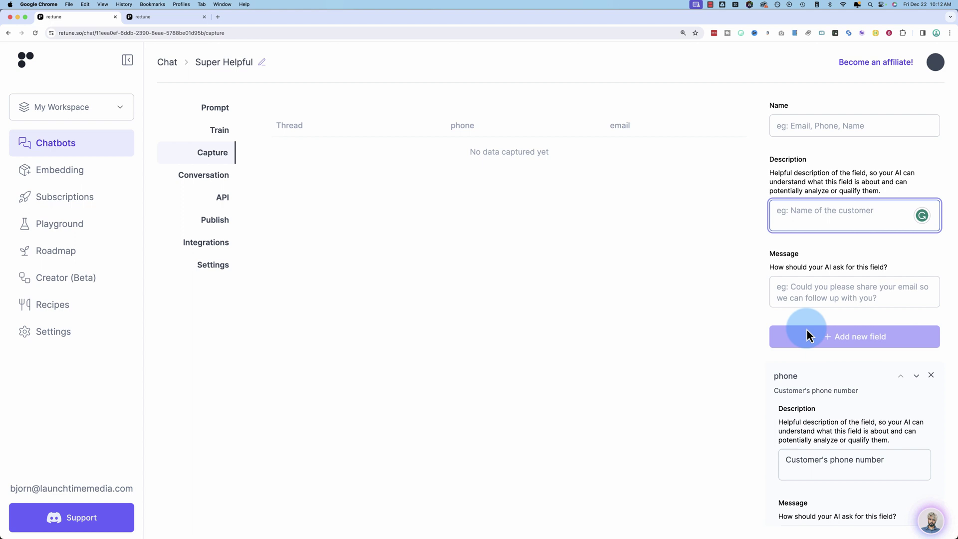
Step: Select the phone field's question text, then close the phone field's editor
scroll(807, 329, "down", 5)
left_click_drag(845, 352, 780, 331)
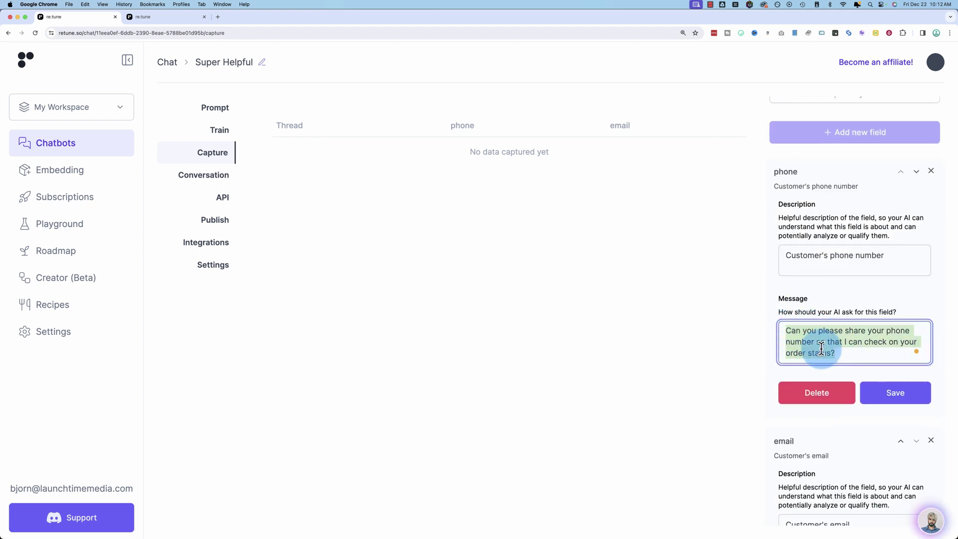
left_click(634, 346)
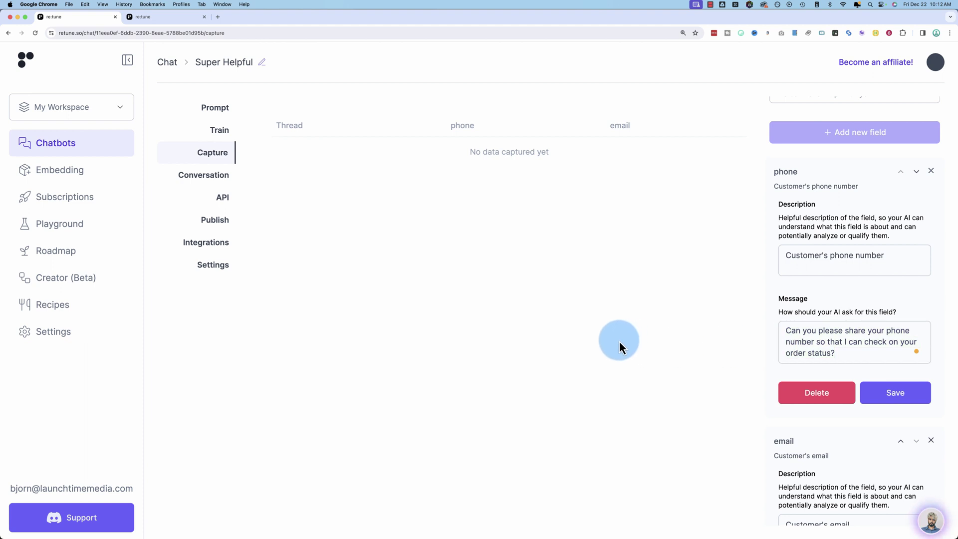
left_click(288, 180)
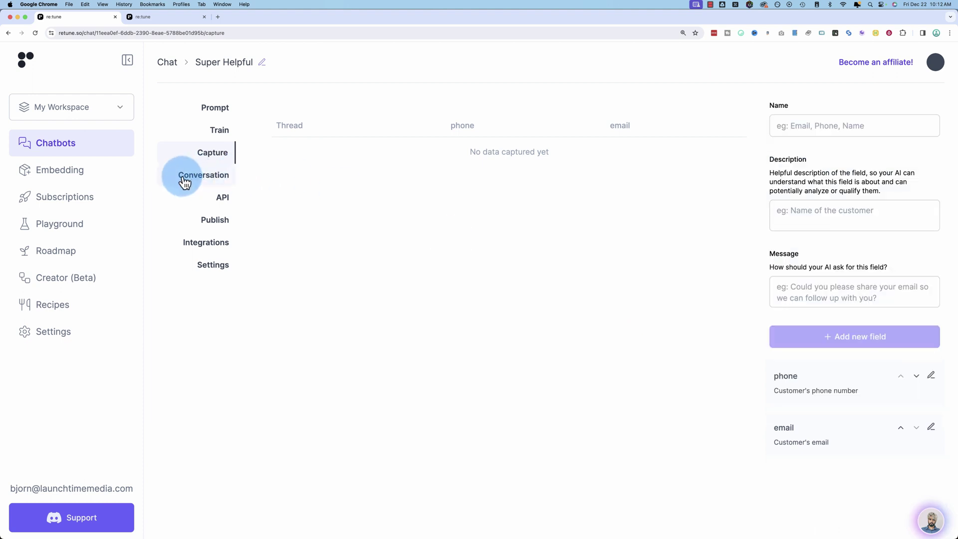
Step: Browse Super Helpful's conversation threads and API curl examples, then open the Publish page
left_click(185, 181)
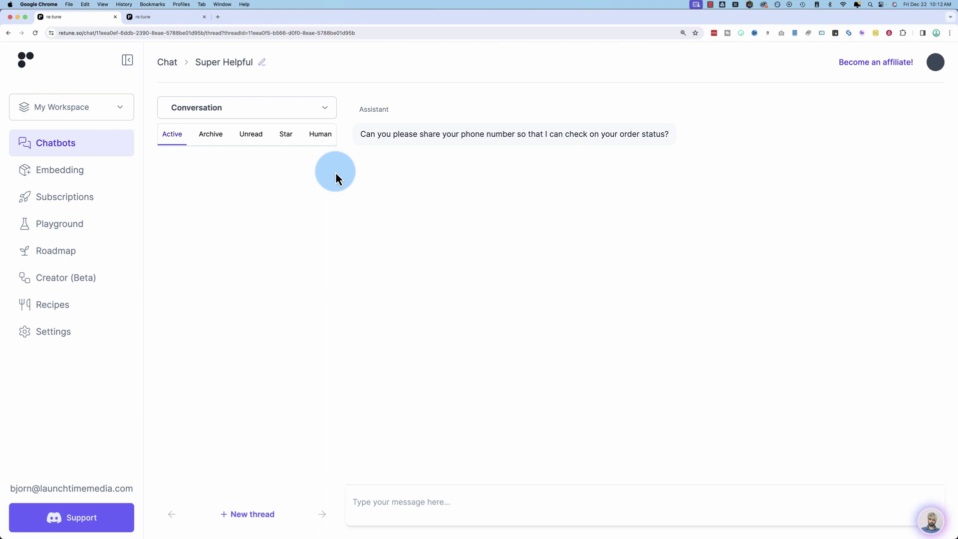
left_click(224, 198)
scroll(260, 268, "down", 1)
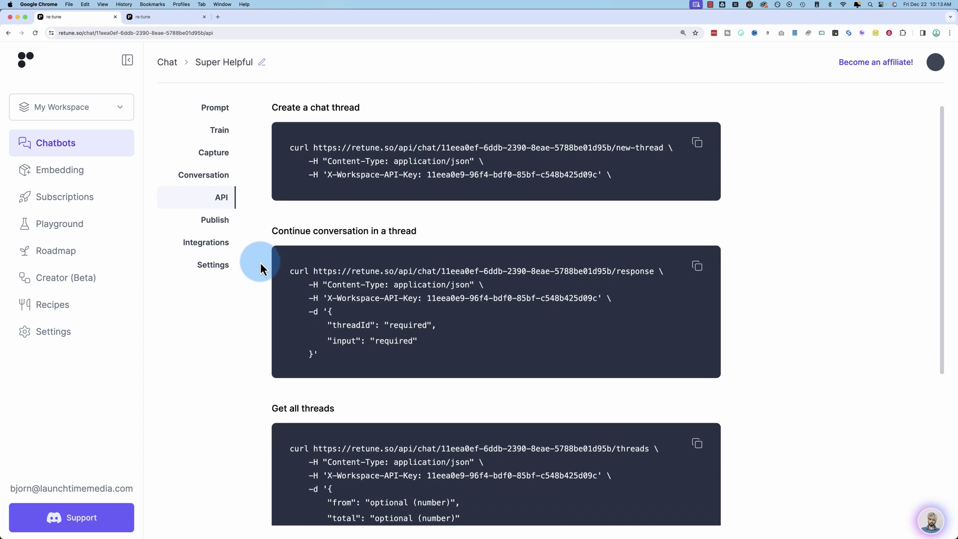
scroll(260, 267, "down", 4)
scroll(260, 264, "down", 6)
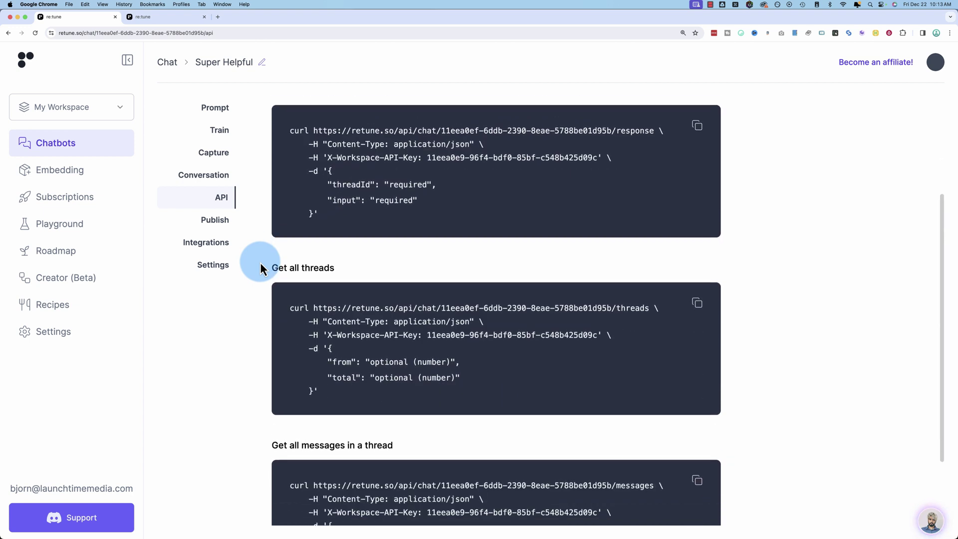
left_click(224, 222)
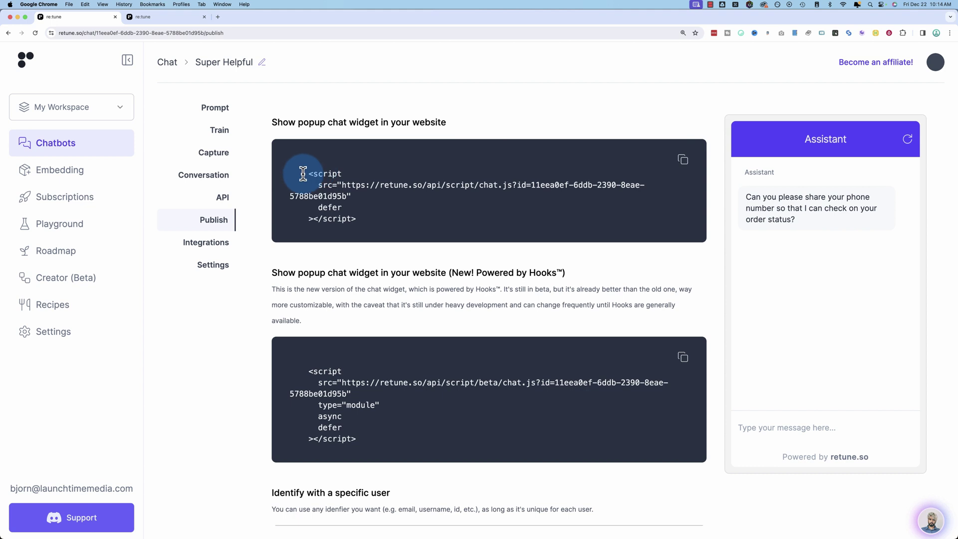
Step: Select the popup widget embed code and the Hooks widget heading on the Publish page
left_click_drag(303, 173, 427, 237)
scroll(417, 243, "down", 3)
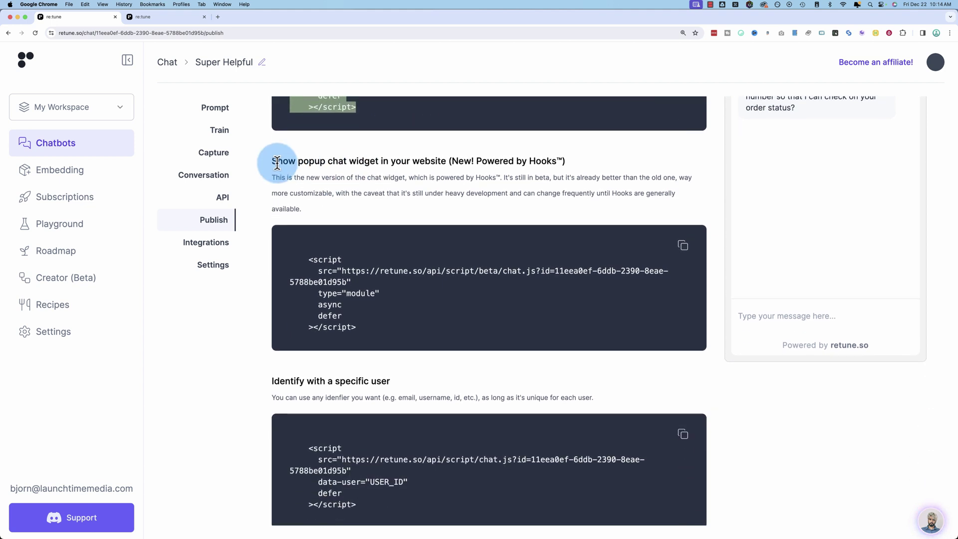
left_click_drag(278, 163, 560, 163)
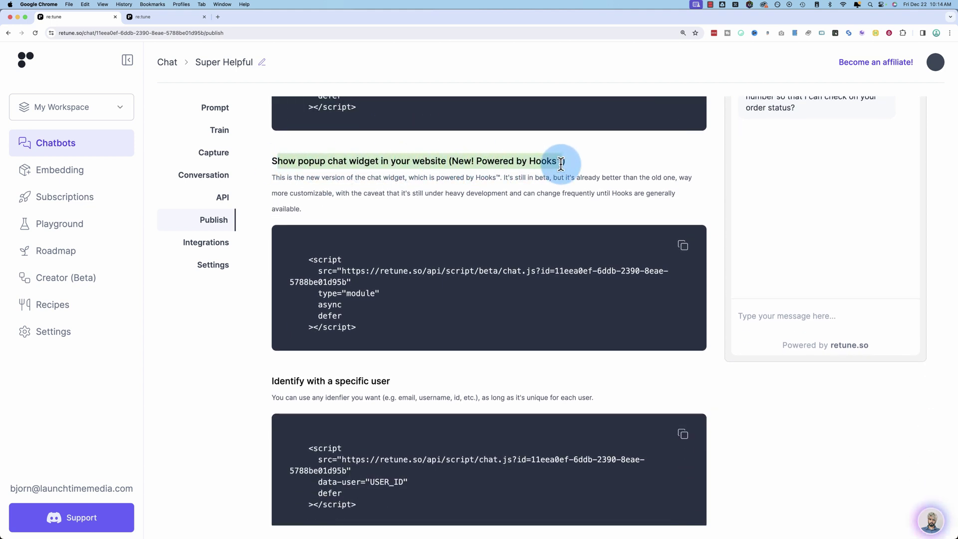
left_click_drag(306, 264, 422, 346)
scroll(360, 328, "down", 4)
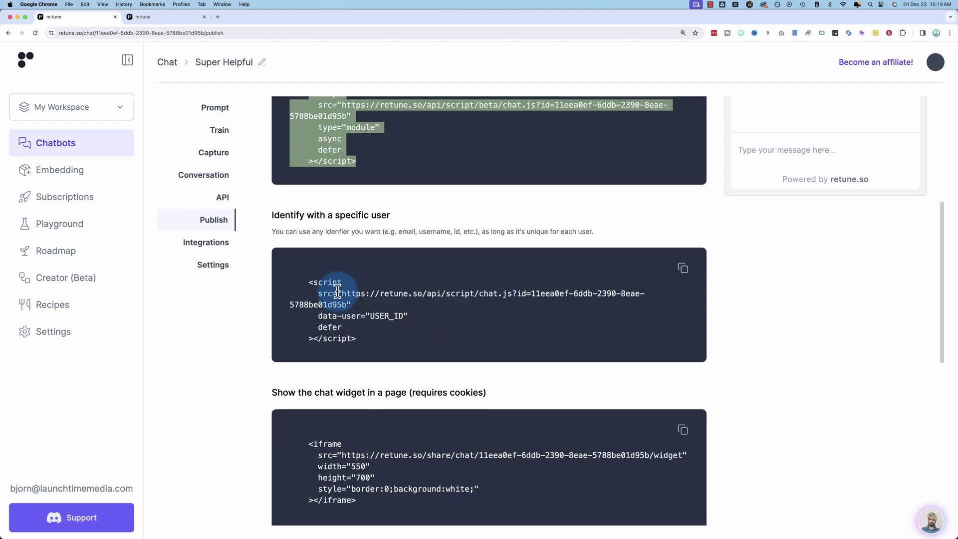
Step: Highlight the USER_ID placeholder and the full user-identifying embed script
double_click(395, 316)
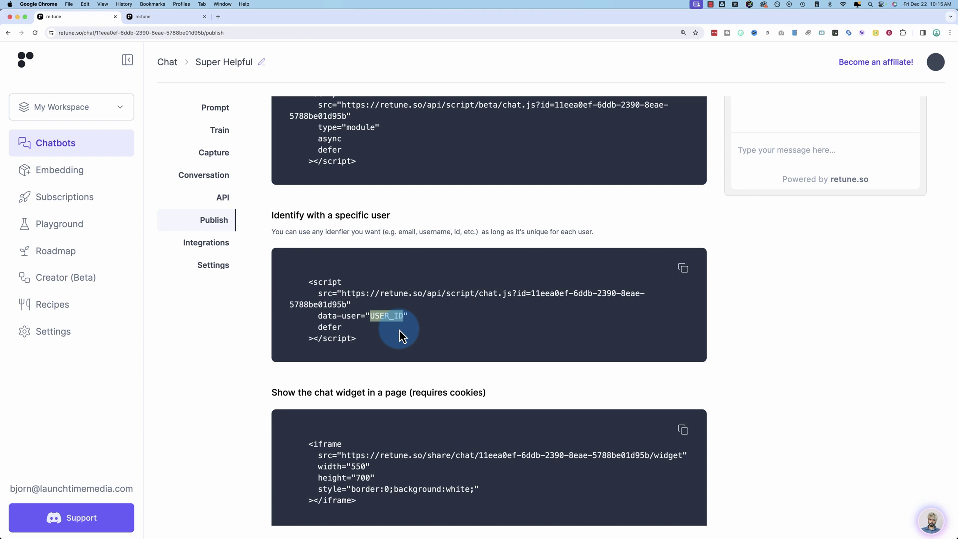
left_click(402, 315)
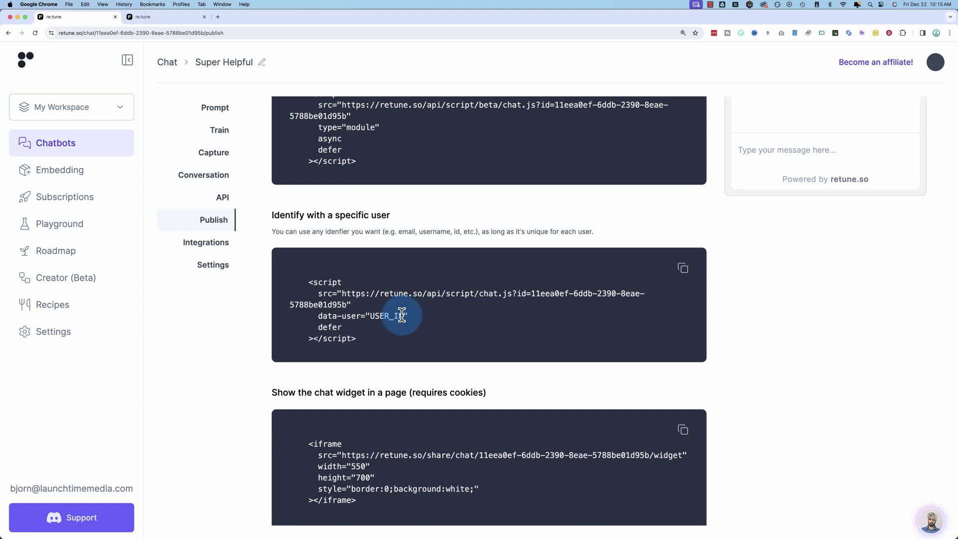
left_click_drag(409, 319, 317, 320)
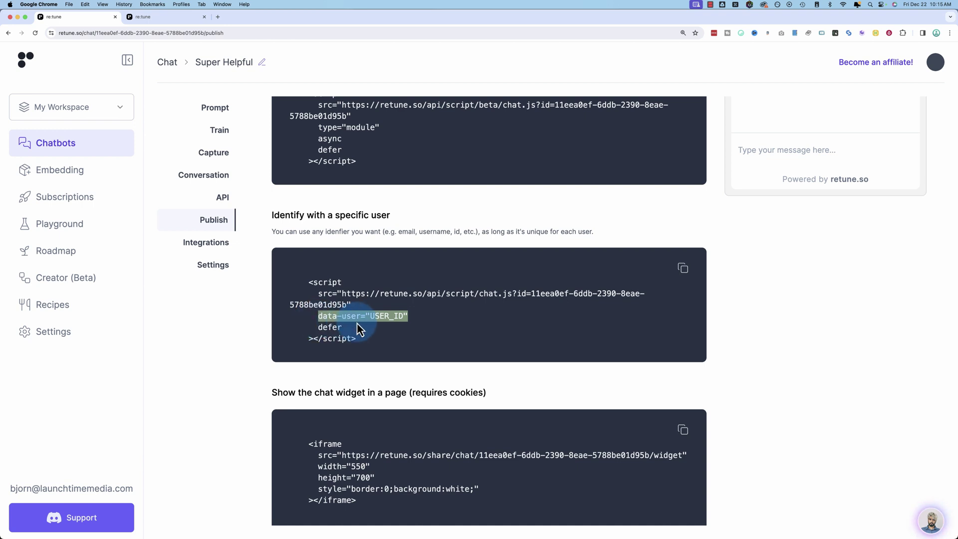
left_click_drag(382, 316, 402, 315)
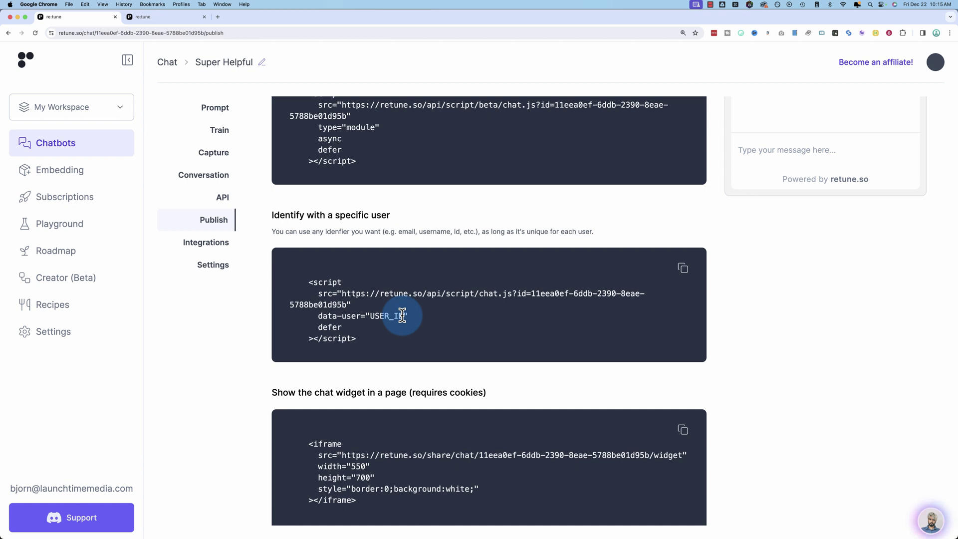
left_click_drag(402, 344, 300, 279)
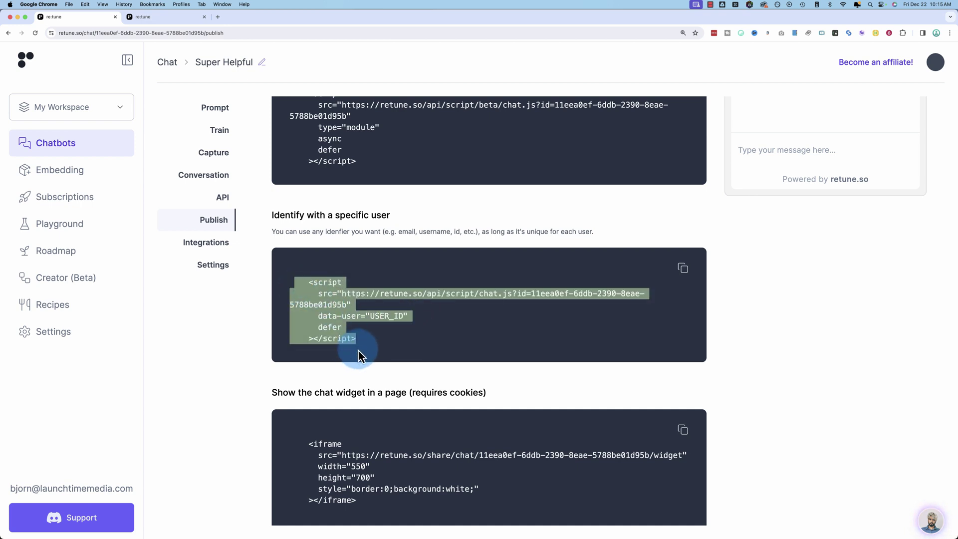
scroll(358, 351, "down", 10)
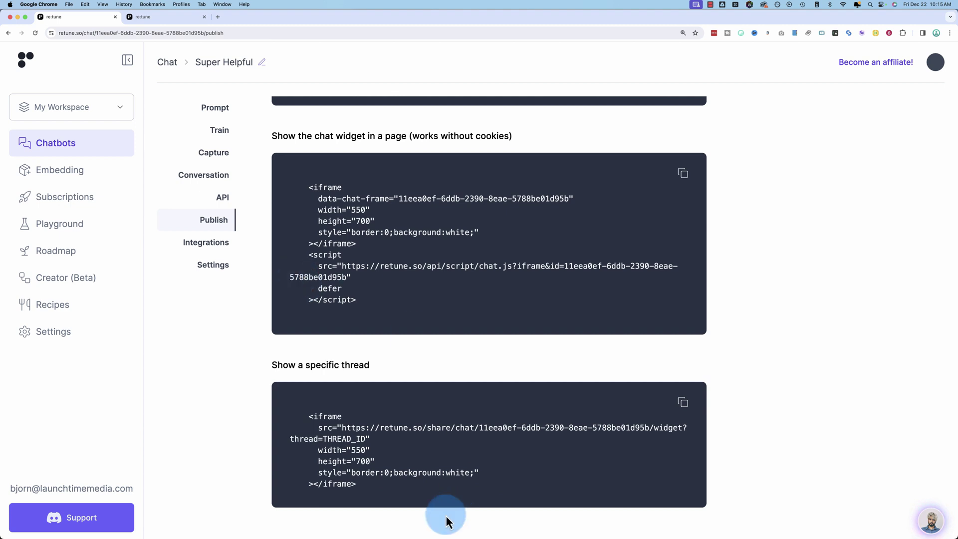
Step: View the WhatsApp, Twilio, Telegram and Messenger integrations, then open the chatbot's Settings
left_click(205, 244)
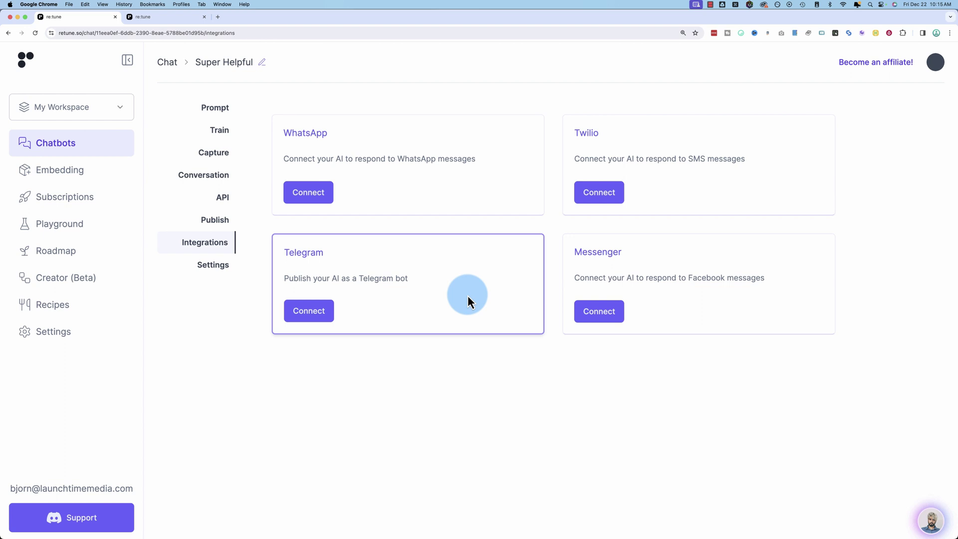
left_click(211, 267)
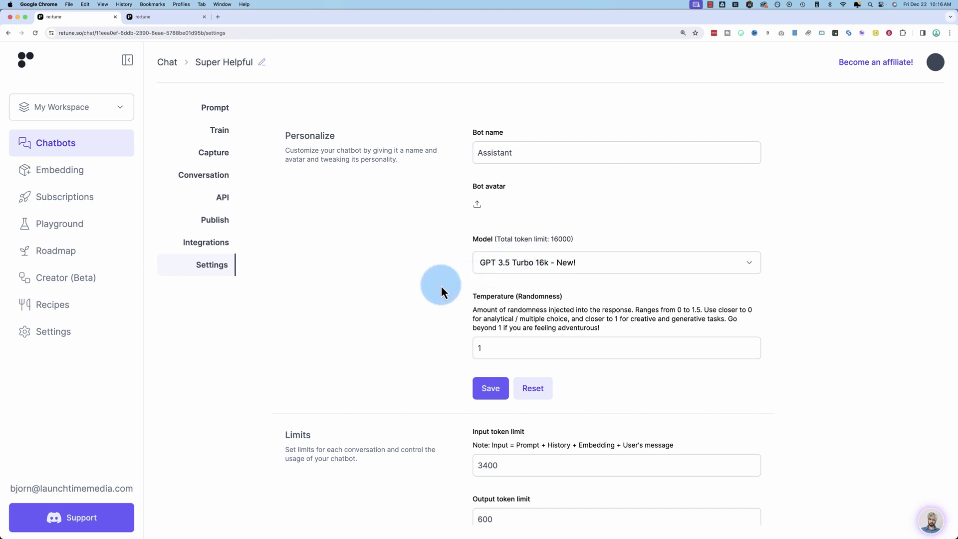
scroll(442, 286, "down", 5)
scroll(441, 285, "down", 7)
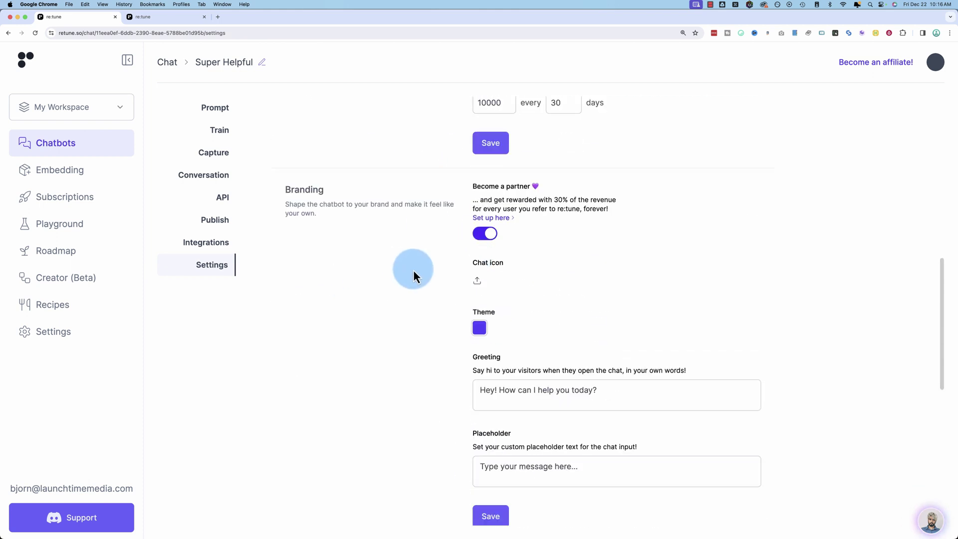
scroll(431, 338, "up", 2)
scroll(430, 339, "down", 4)
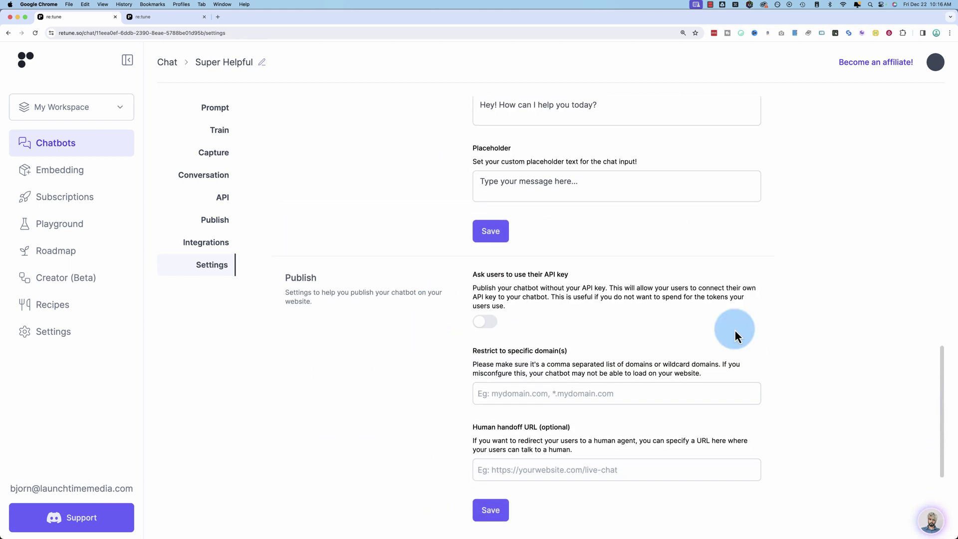
left_click(931, 520)
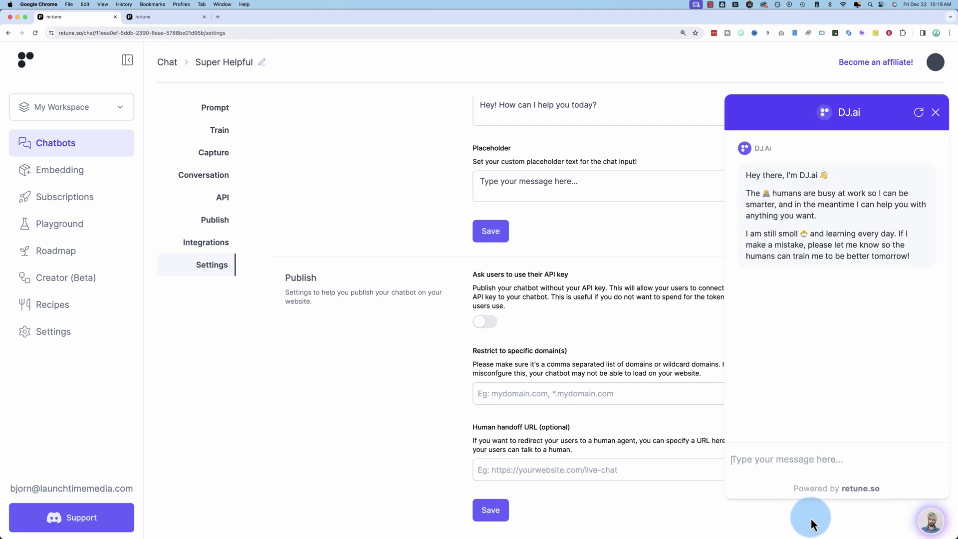
left_click(931, 521)
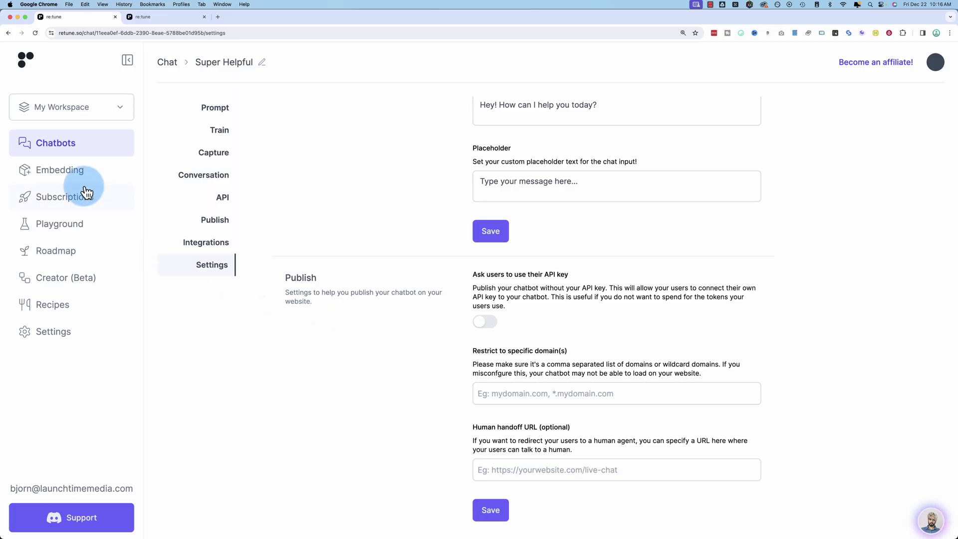
Step: Create an embedding named 'Test' and scroll through its data source options
left_click(75, 181)
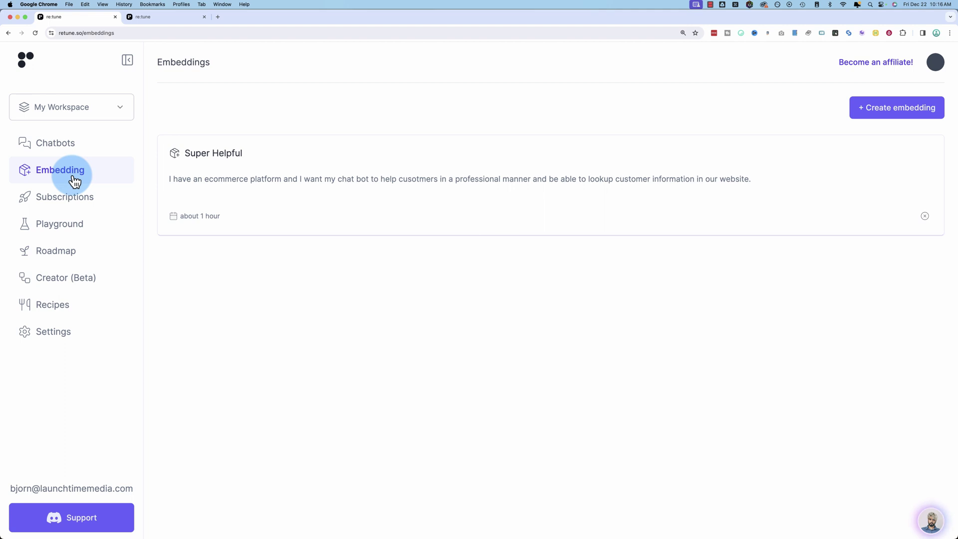
left_click(915, 107)
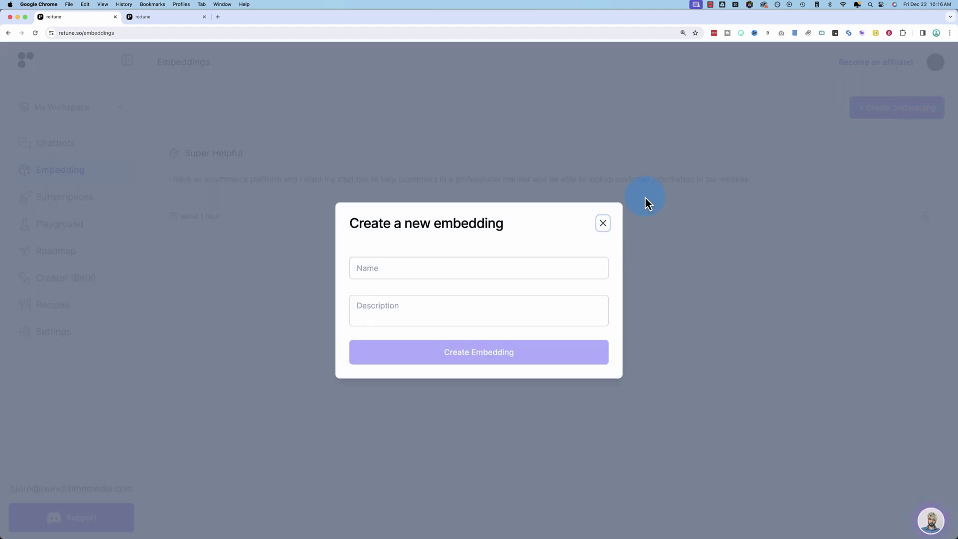
left_click(430, 272)
type("Test")
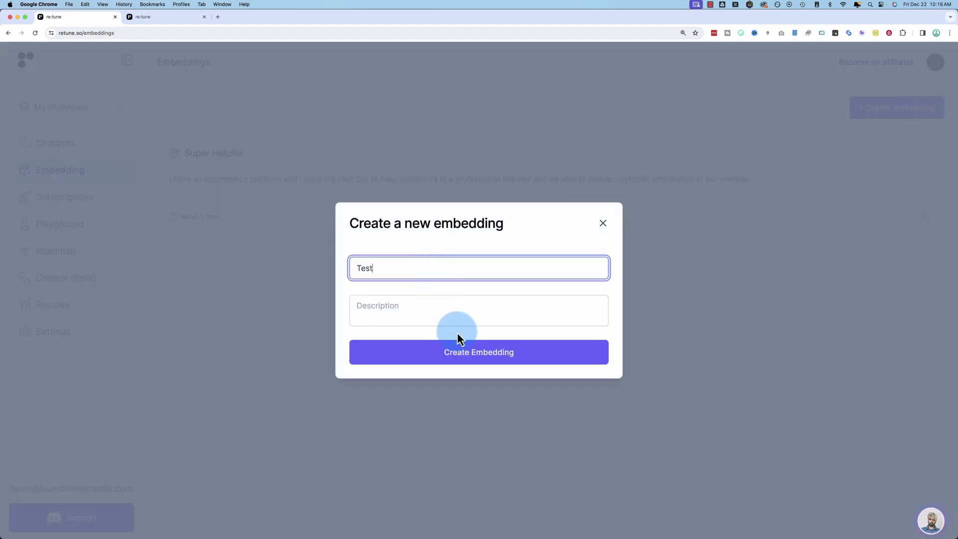
left_click(464, 350)
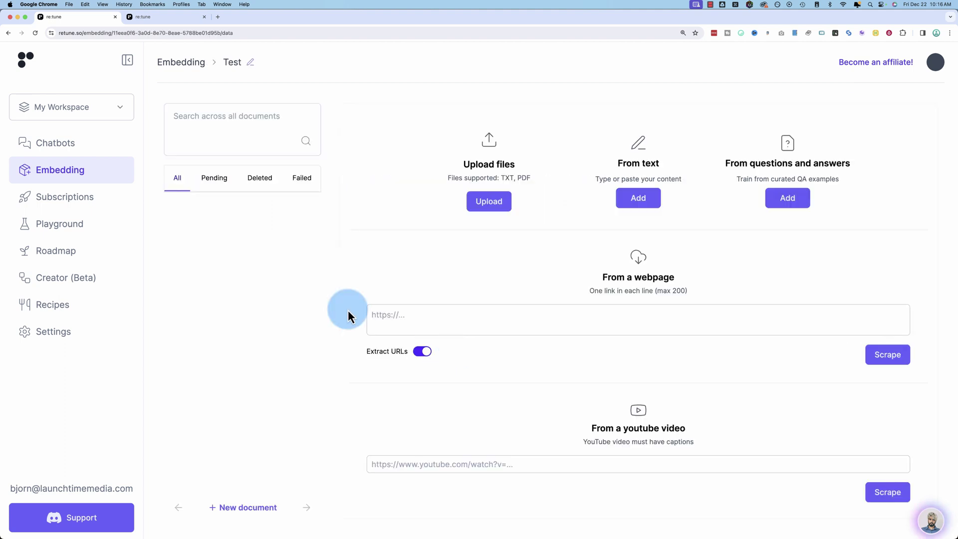
scroll(363, 381, "down", 2)
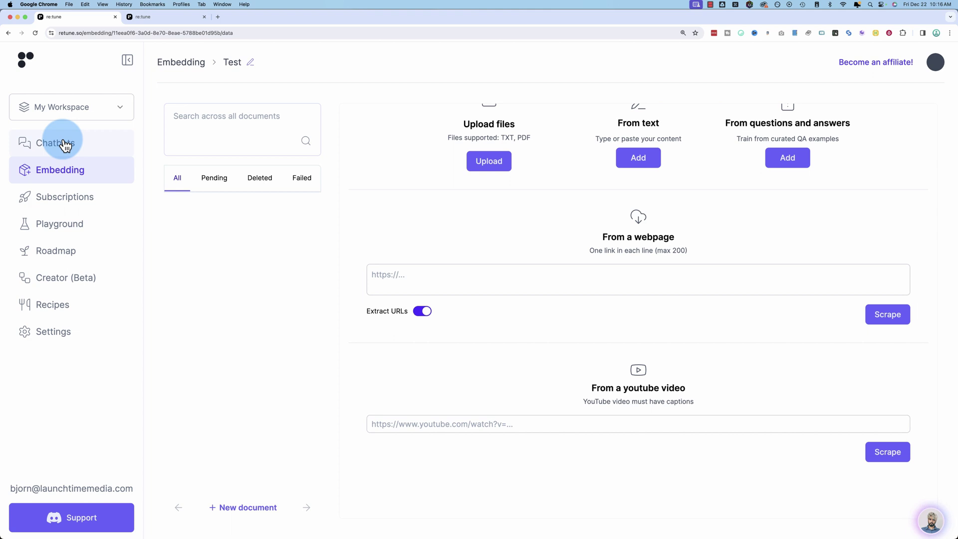
Step: Bring up the Subscriptions page and scan the AppSumo Tier 1–4 cards, $59 to $399
left_click(52, 203)
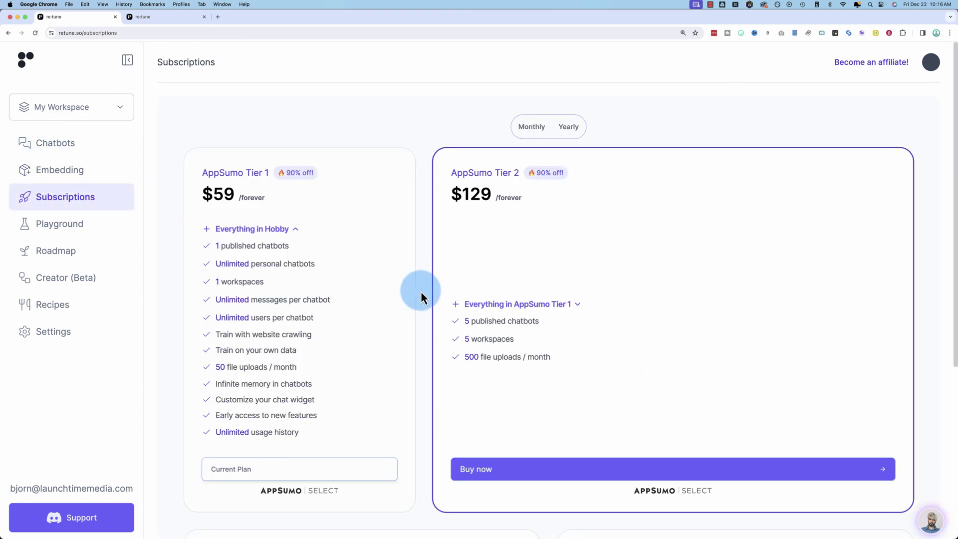
scroll(419, 292, "down", 5)
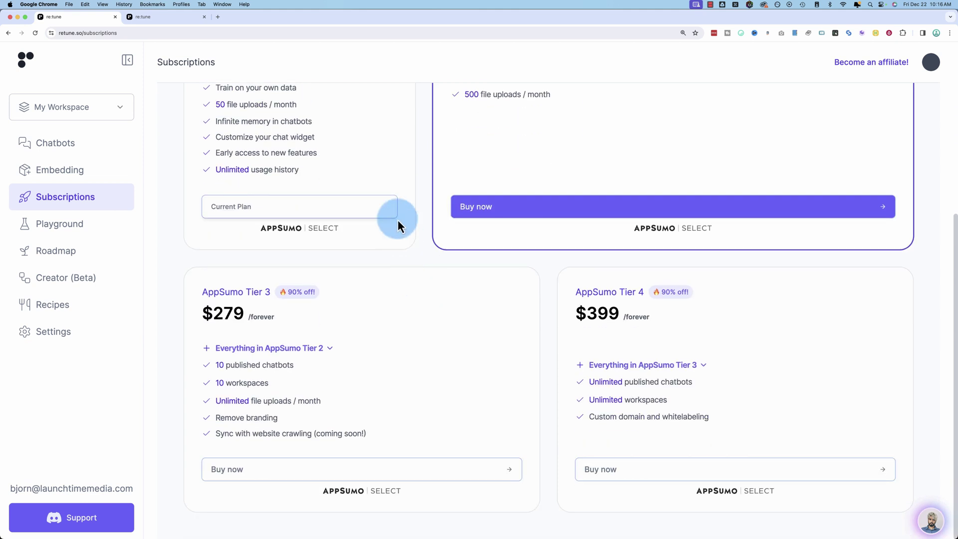
scroll(397, 220, "up", 4)
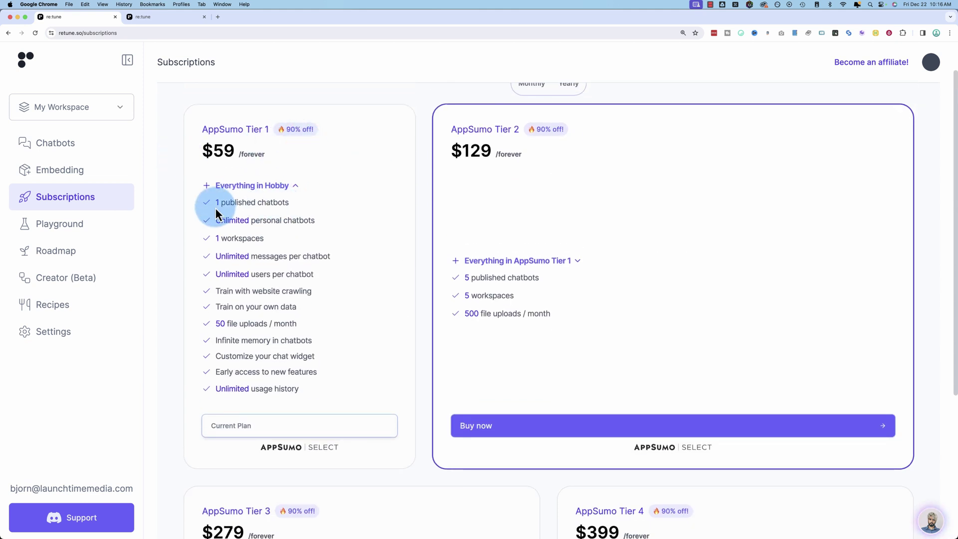
left_click_drag(298, 207, 196, 208)
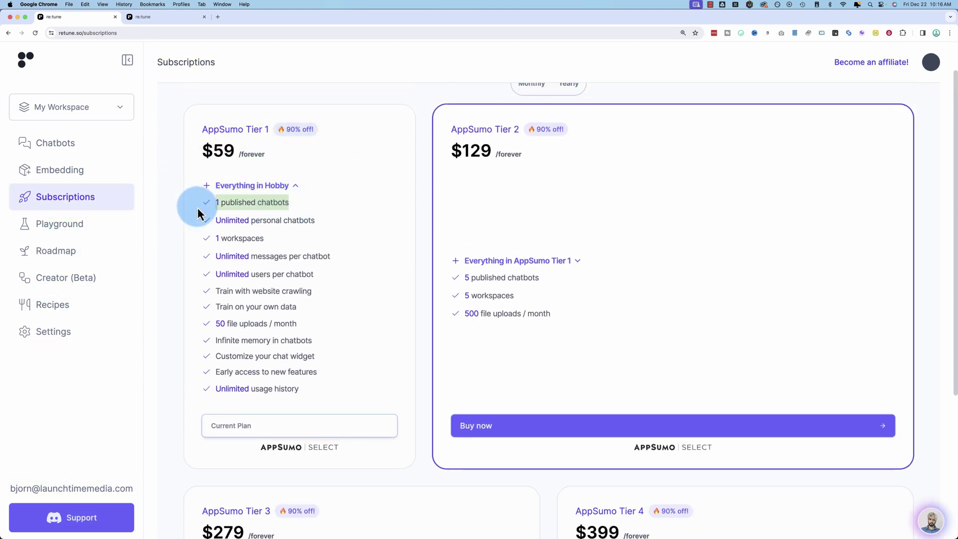
left_click(197, 208)
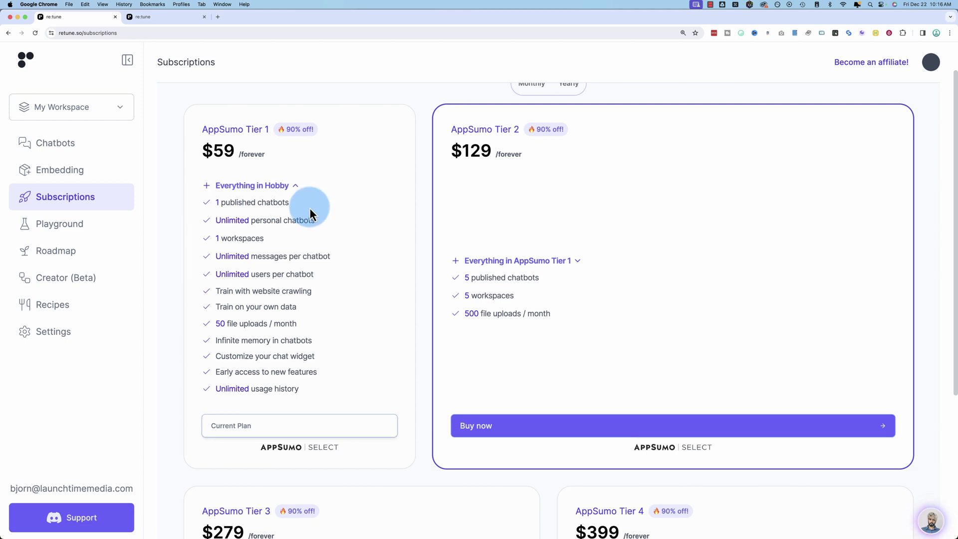
Step: Highlight '1 published chatbots' in Tier 1 and 'Unlimited published chatbots' in Tier 4
left_click_drag(309, 209, 215, 209)
scroll(346, 263, "down", 5)
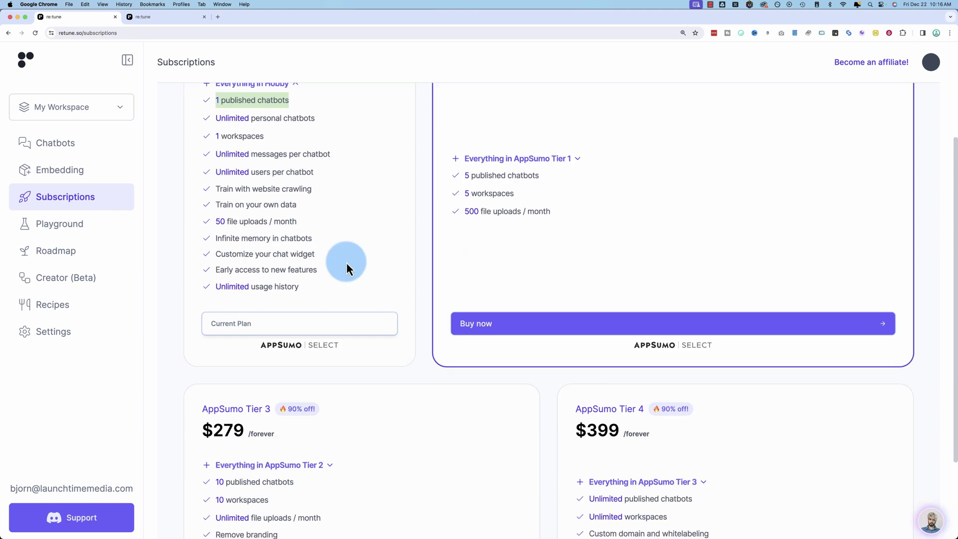
left_click_drag(720, 391, 578, 390)
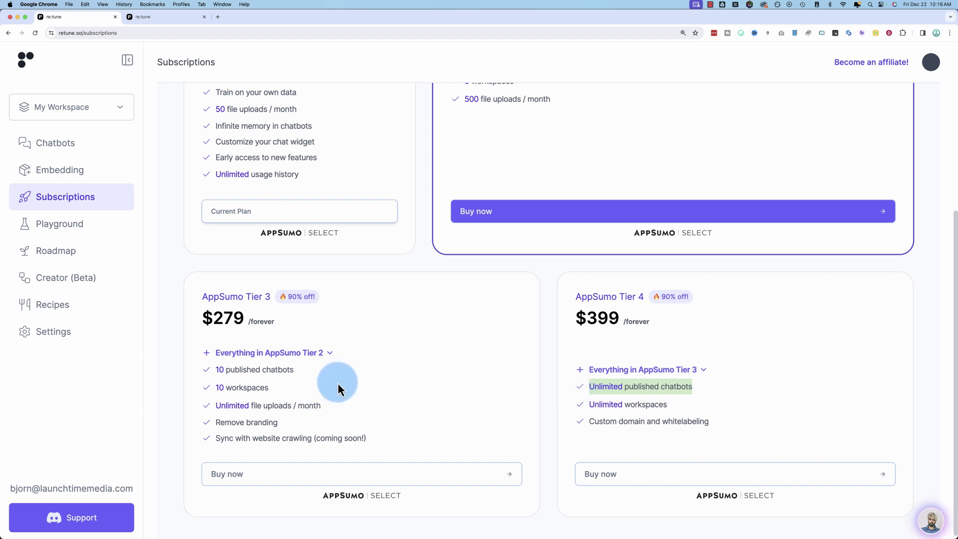
scroll(436, 375, "up", 5)
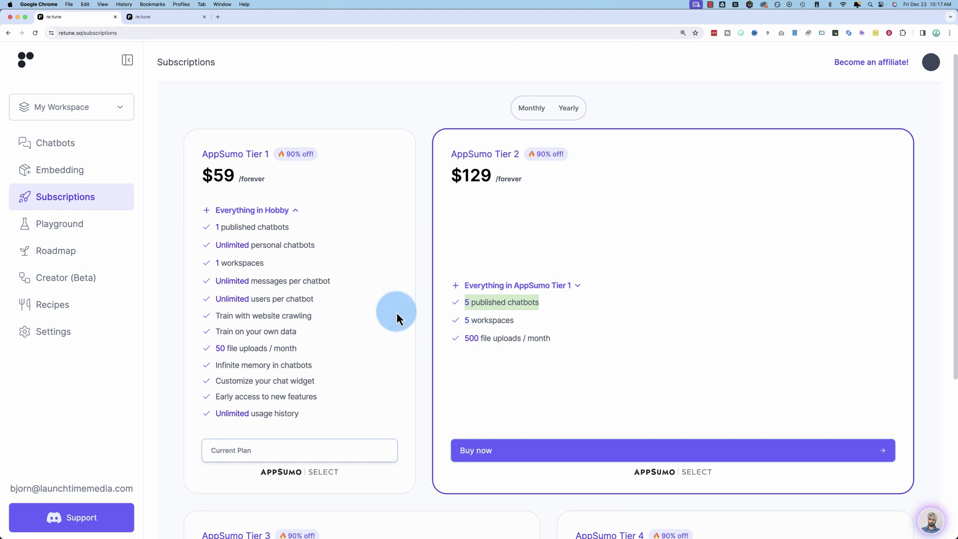
scroll(396, 312, "down", 2)
scroll(397, 313, "down", 6)
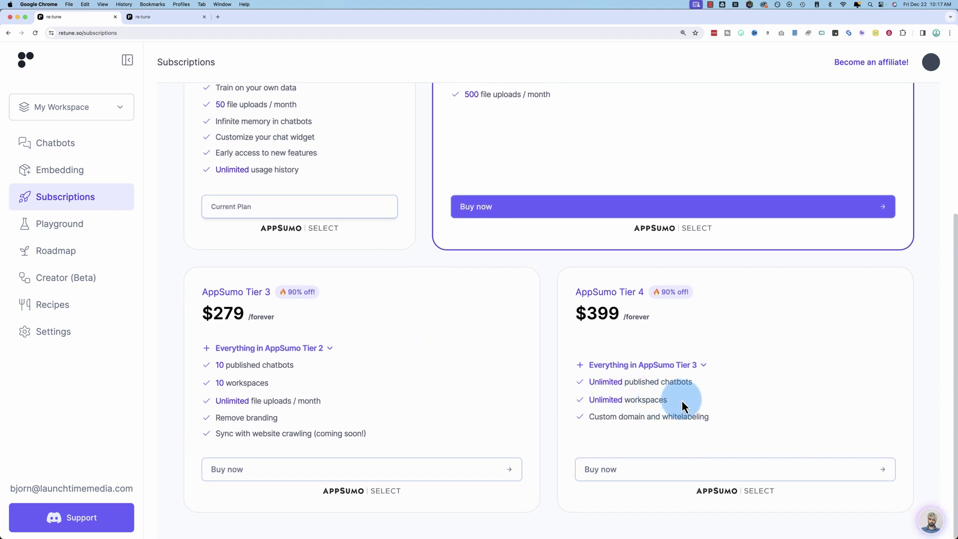
left_click_drag(682, 400, 577, 403)
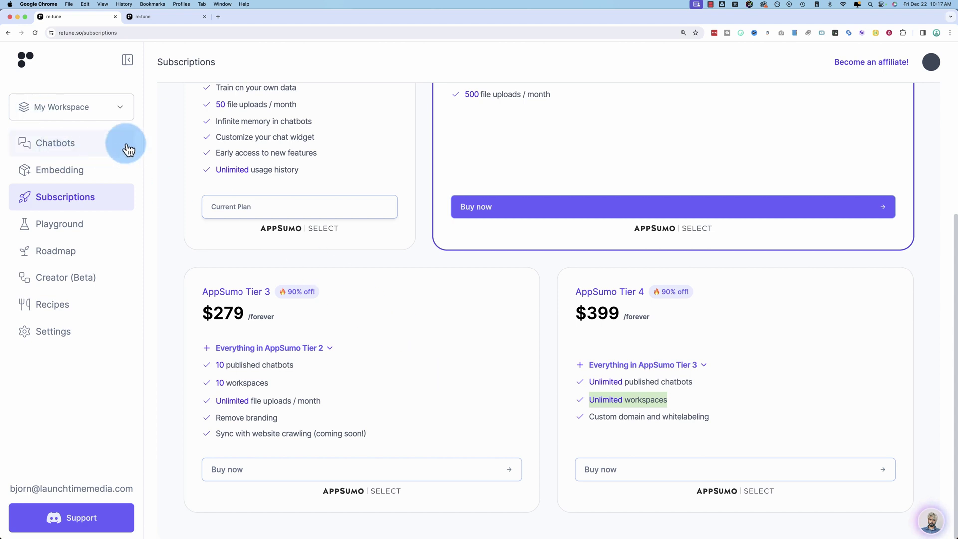
Step: Show the Playground's sample System/User/Assistant conversation, after a brief look at the locked Creator (Beta) page
left_click(59, 230)
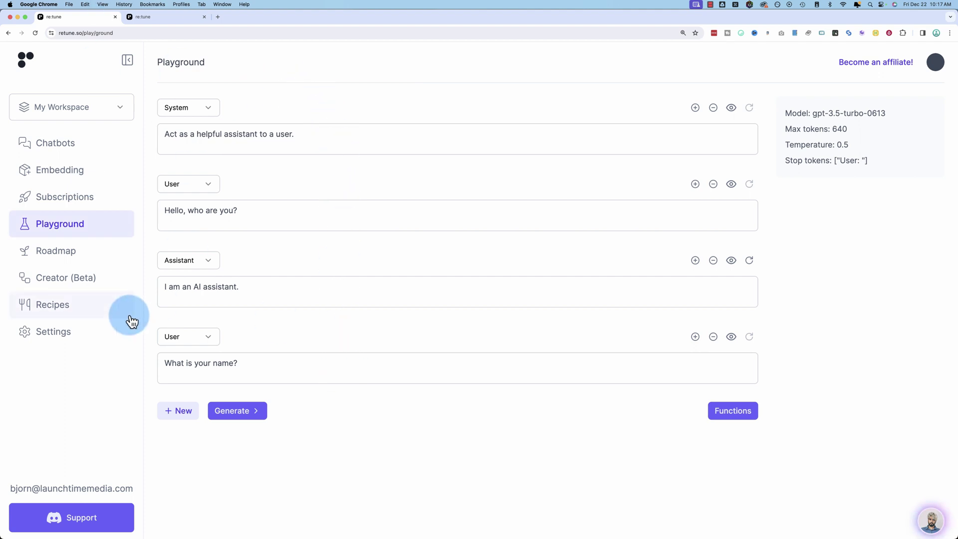
left_click(53, 287)
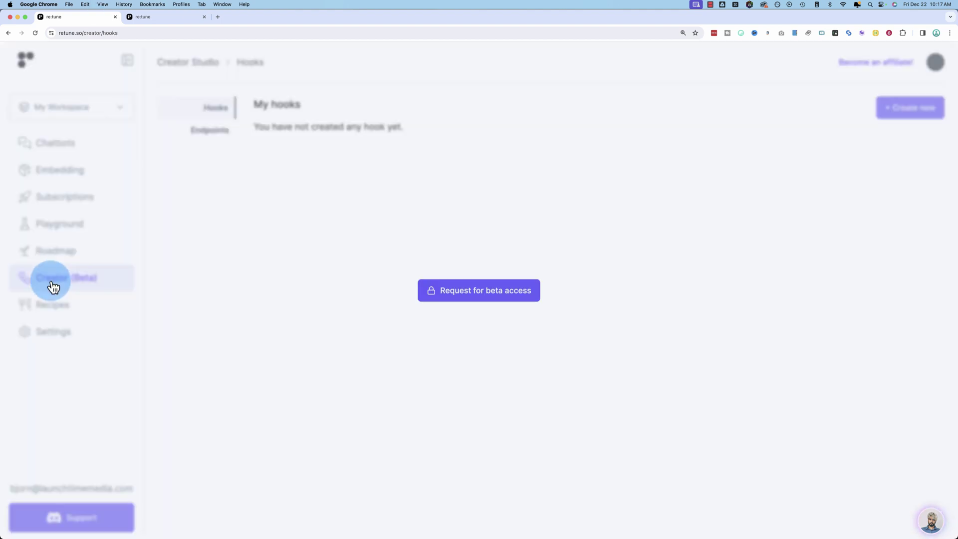
left_click(478, 292)
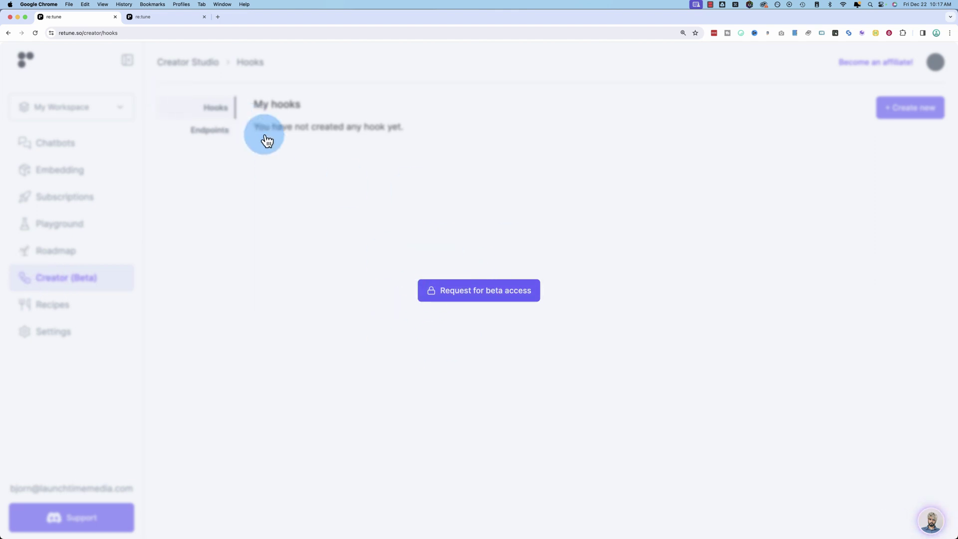
left_click(9, 33)
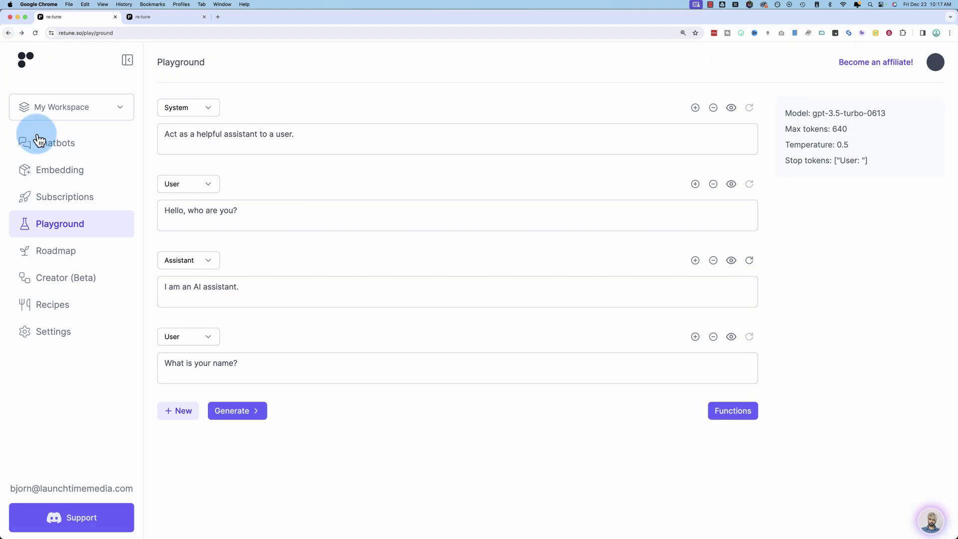
Step: Browse the Recipes guide cards, then show Workspace Settings with OpenAI, OpenRouter, Claude and Pinecone key fields
left_click(50, 307)
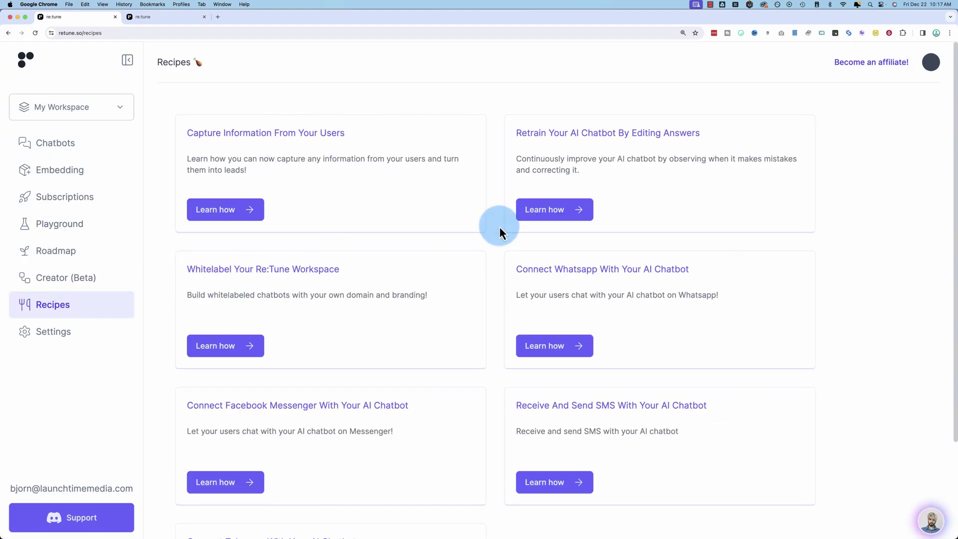
scroll(499, 227, "down", 5)
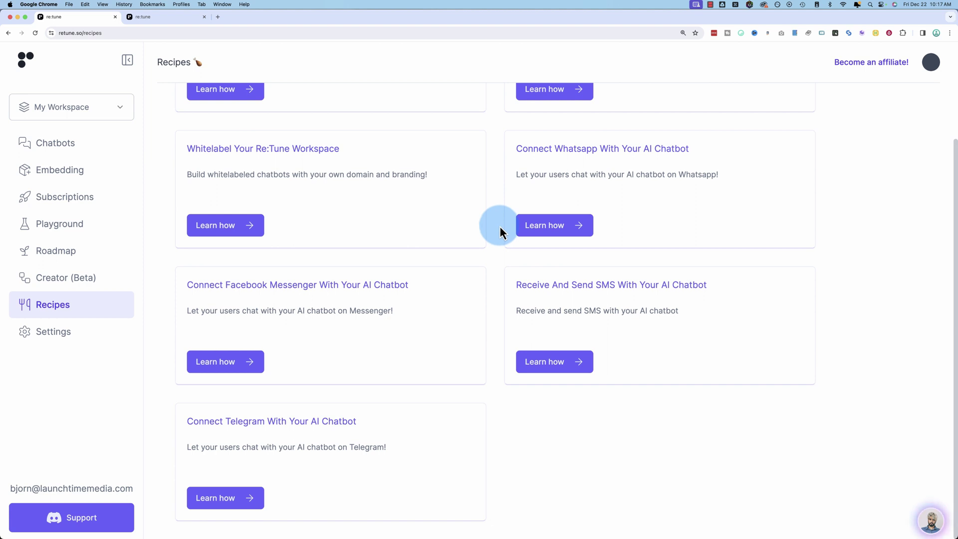
left_click(49, 341)
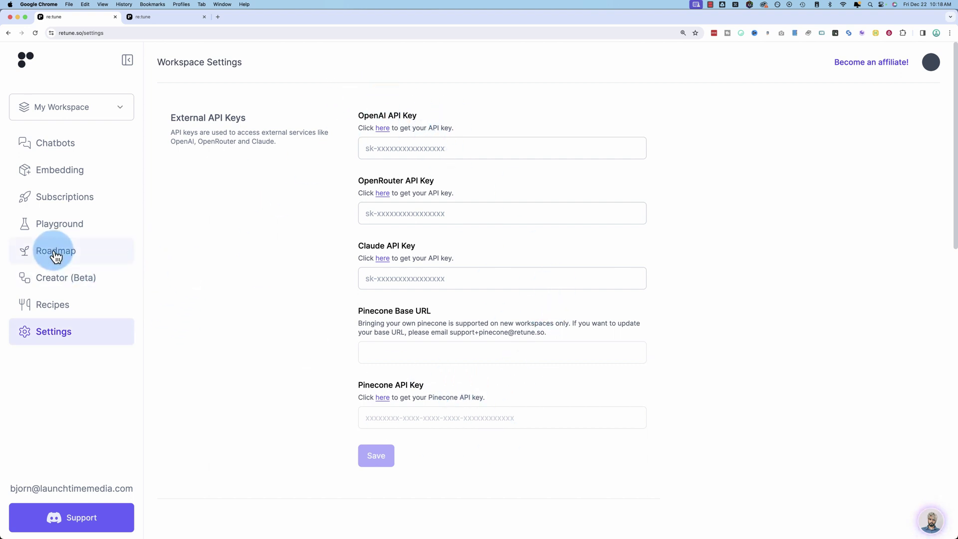
Step: Switch to the Roadmap browser tab and dismiss the chat greeting bubble
left_click(146, 16)
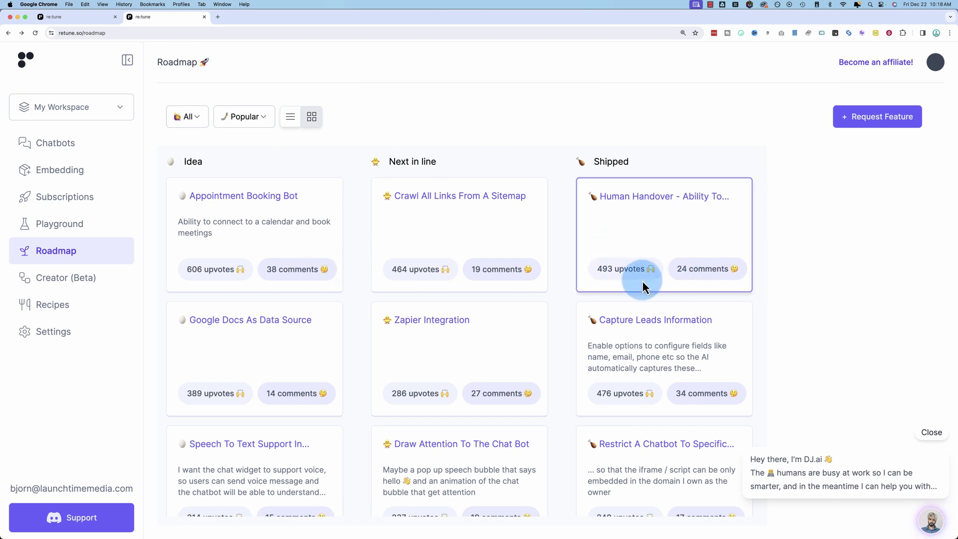
scroll(643, 281, "down", 1)
scroll(642, 280, "down", 3)
left_click(932, 436)
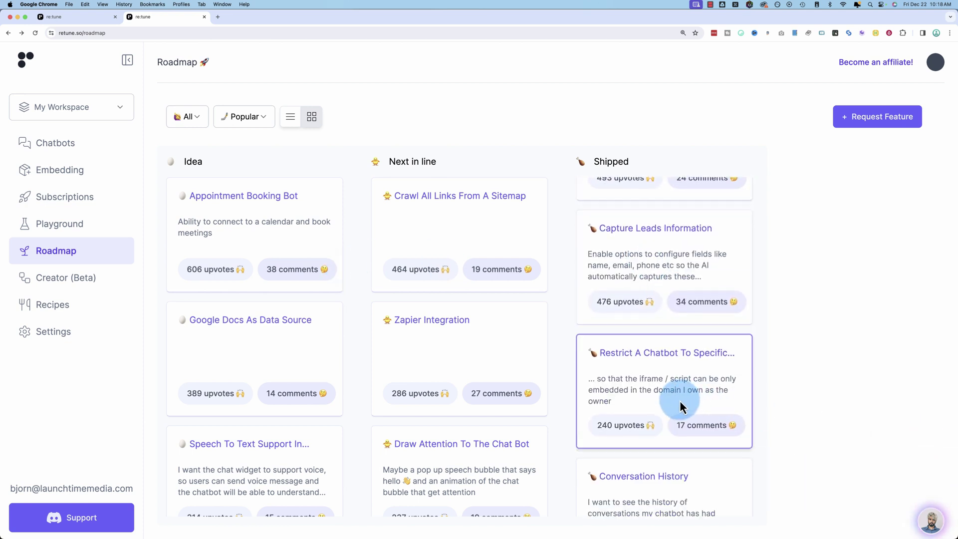
scroll(678, 400, "down", 15)
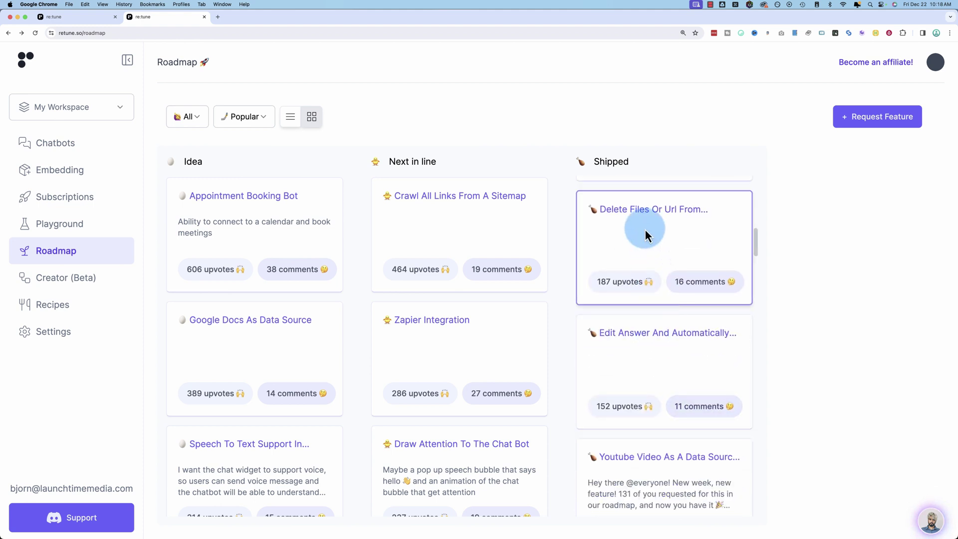
Step: View the Shipped 'Delete Files Or Url From Embedding' request, then return to the Roadmap board
left_click(635, 207)
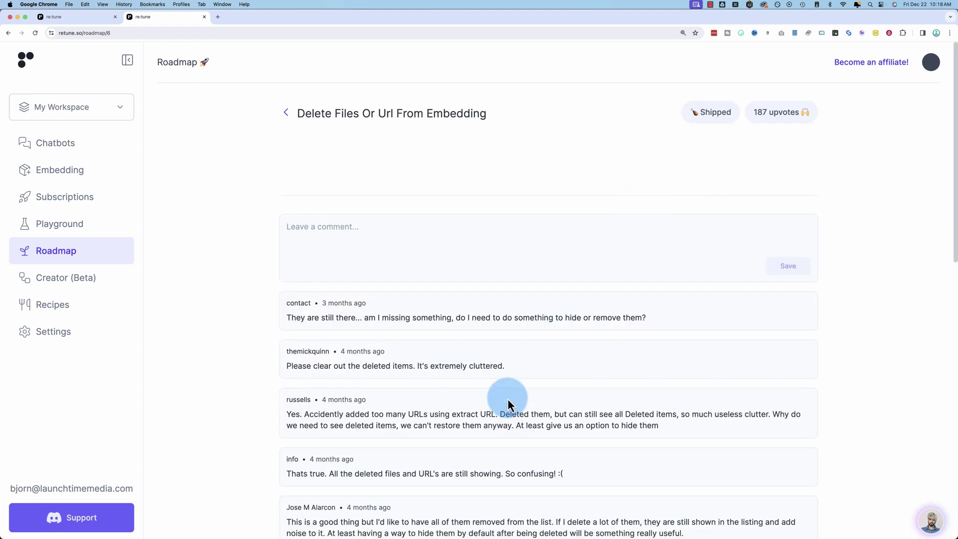
scroll(507, 400, "down", 10)
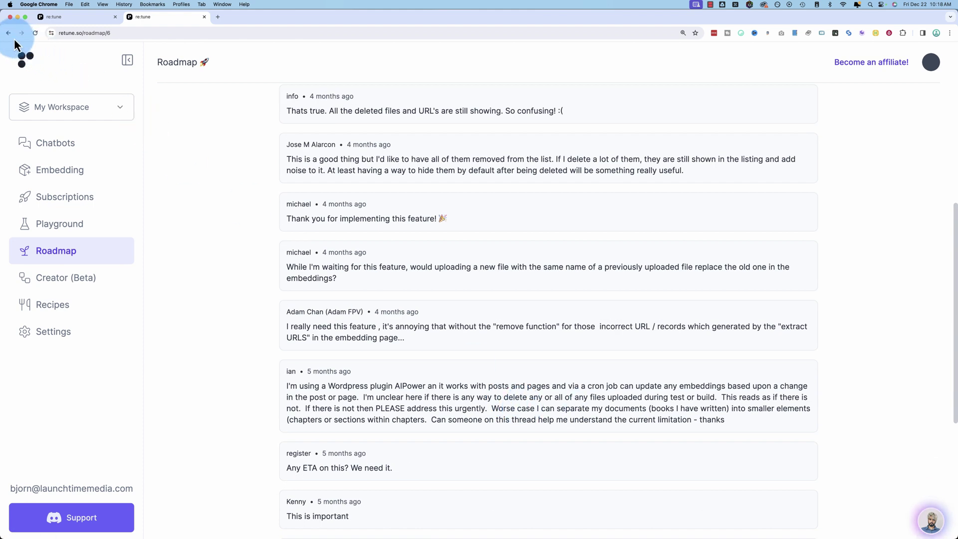
left_click(8, 33)
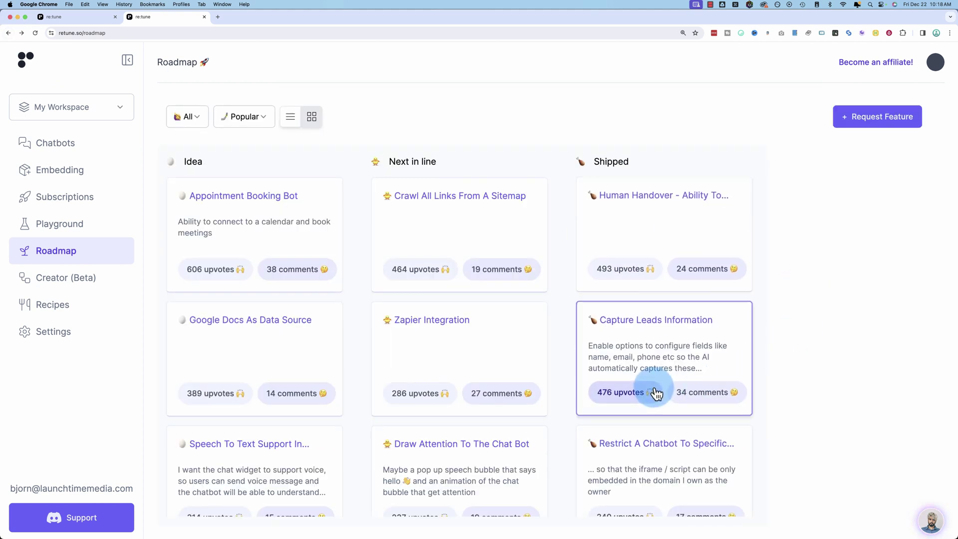
scroll(666, 349, "down", 2)
scroll(666, 313, "up", 2)
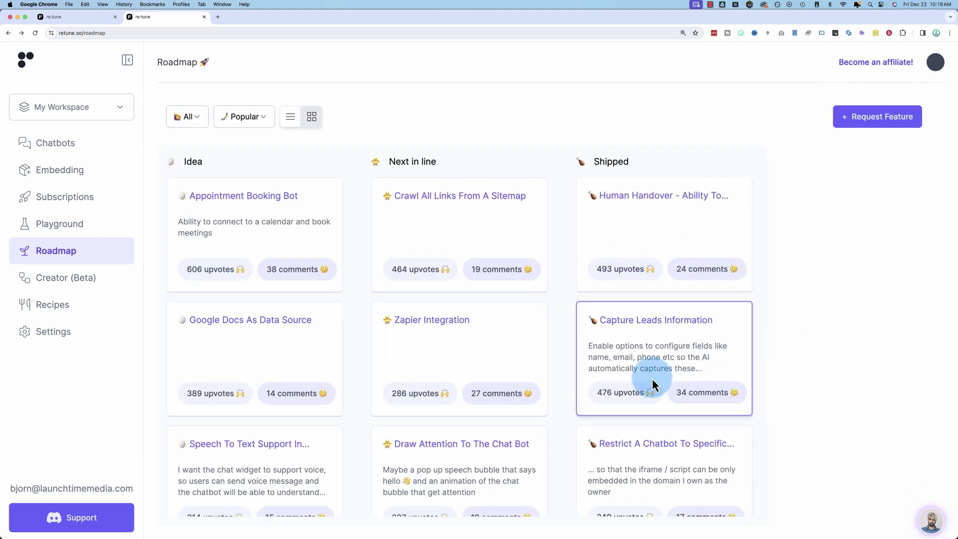
Step: Scroll through the Idea, Next in line and Shipped columns, led by Appointment Booking Bot
scroll(651, 379, "down", 4)
scroll(651, 378, "down", 3)
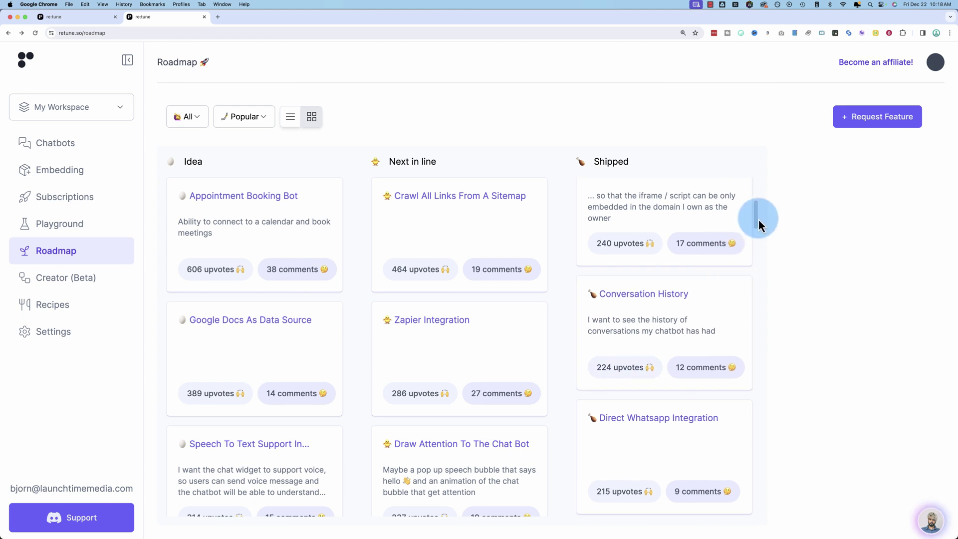
left_click_drag(757, 219, 753, 439)
scroll(749, 447, "down", 5)
scroll(464, 311, "down", 1)
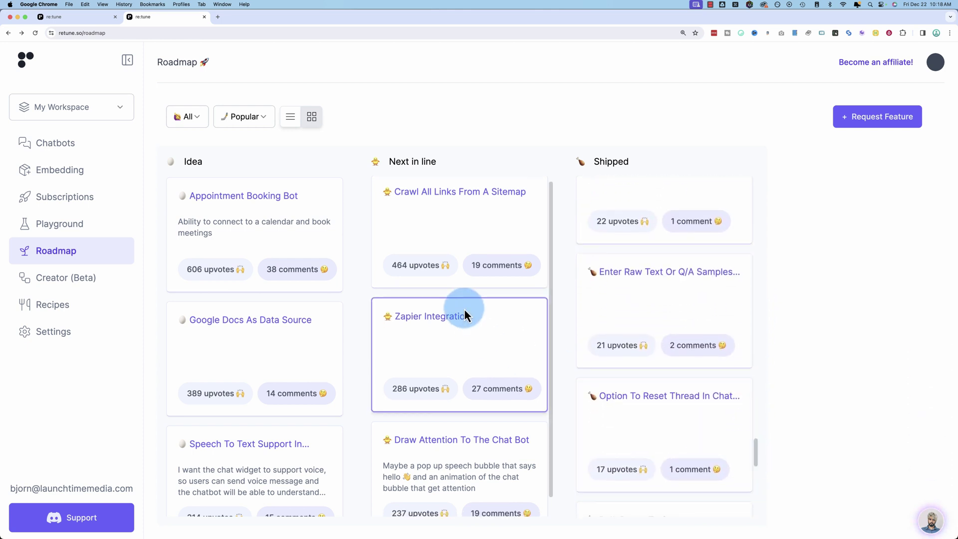
left_click_drag(396, 161, 454, 161)
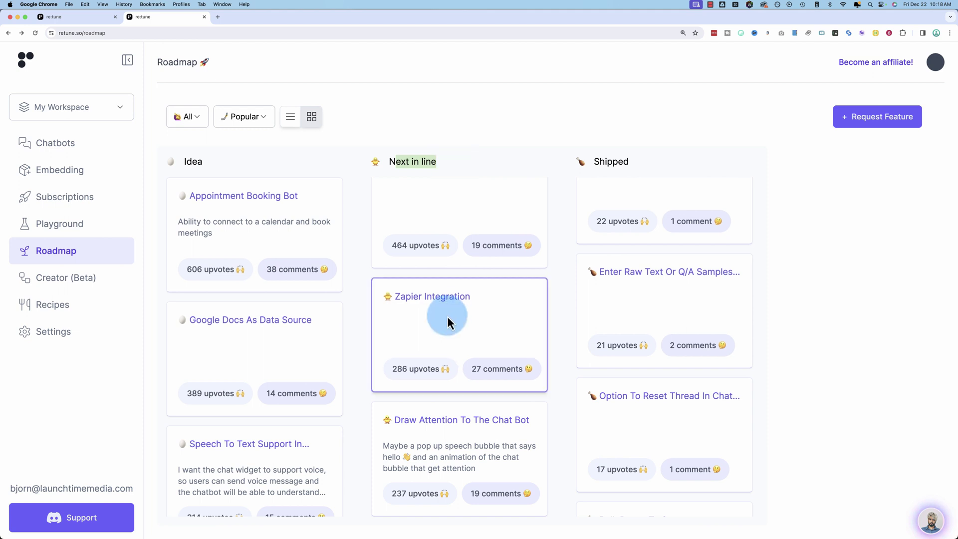
scroll(444, 299, "up", 1)
scroll(326, 267, "down", 2)
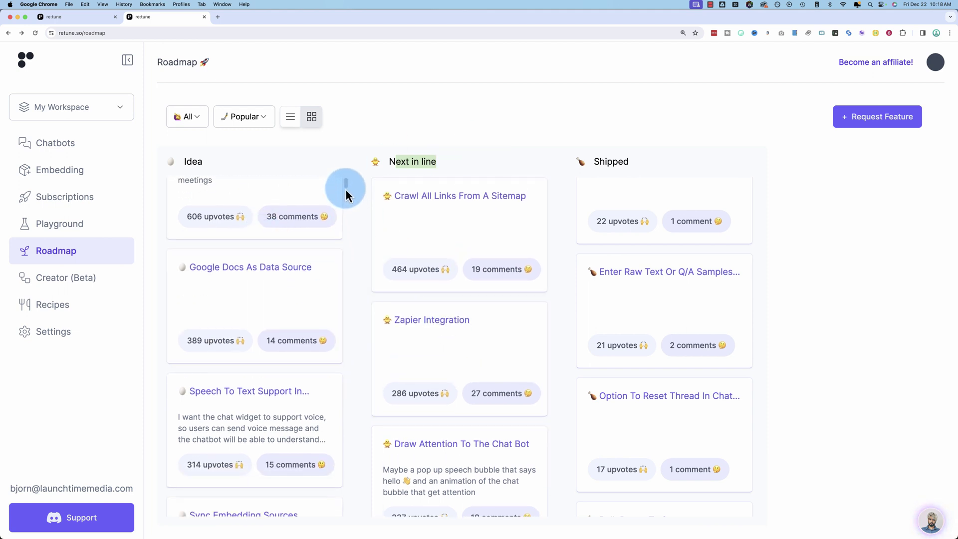
left_click_drag(346, 187, 340, 304)
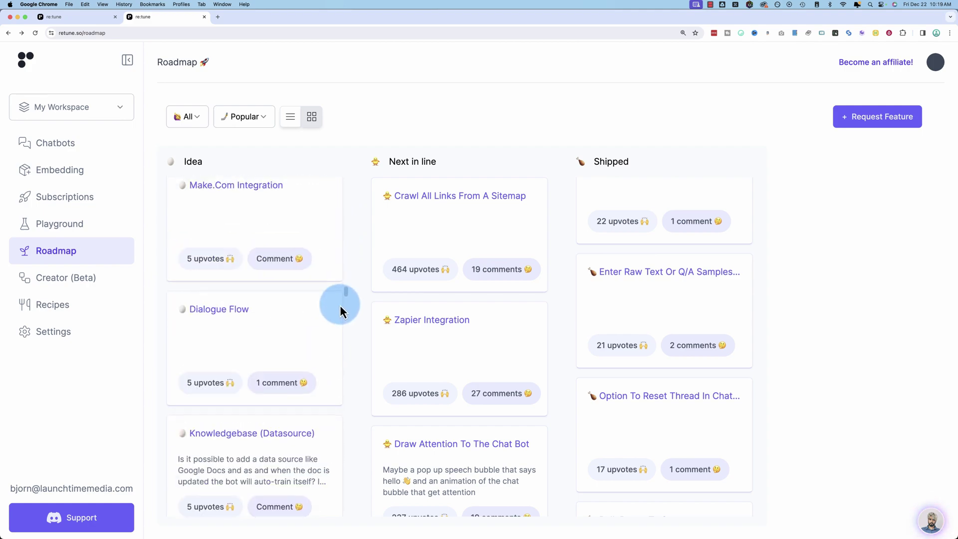